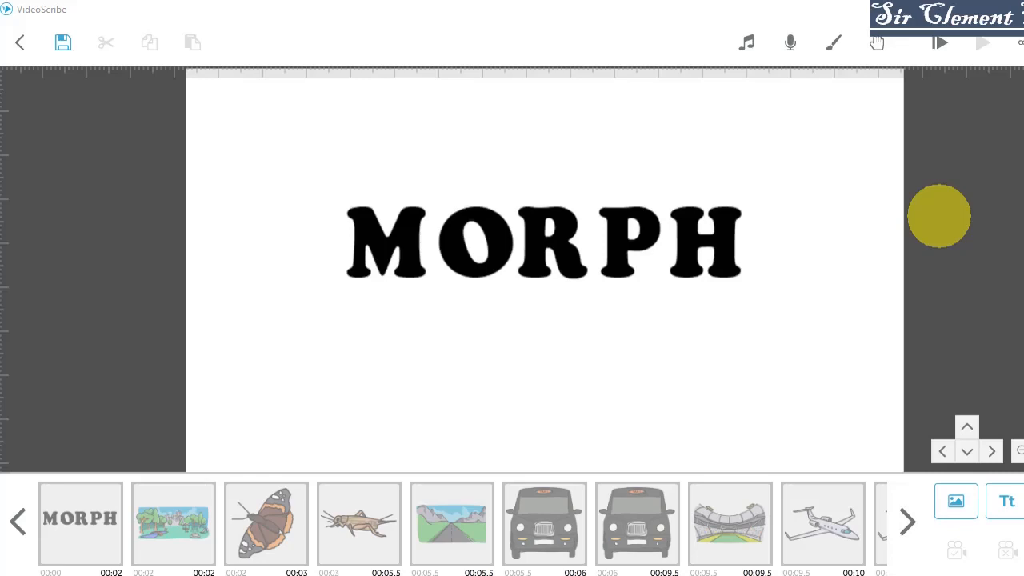
Preview the existing MORPH demo scribe from the start.
{"action": "left_click", "coordinate": [940, 42]}
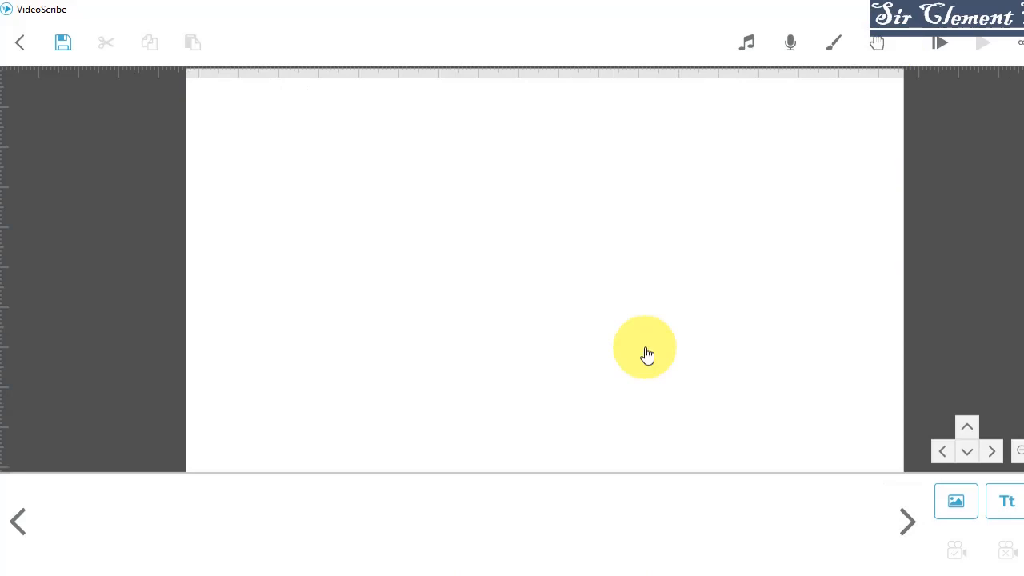
Insert the full-colour daytime mountain campsite image with the tent from the Scenery category into the blank scribe.
{"action": "left_click", "coordinate": [961, 510]}
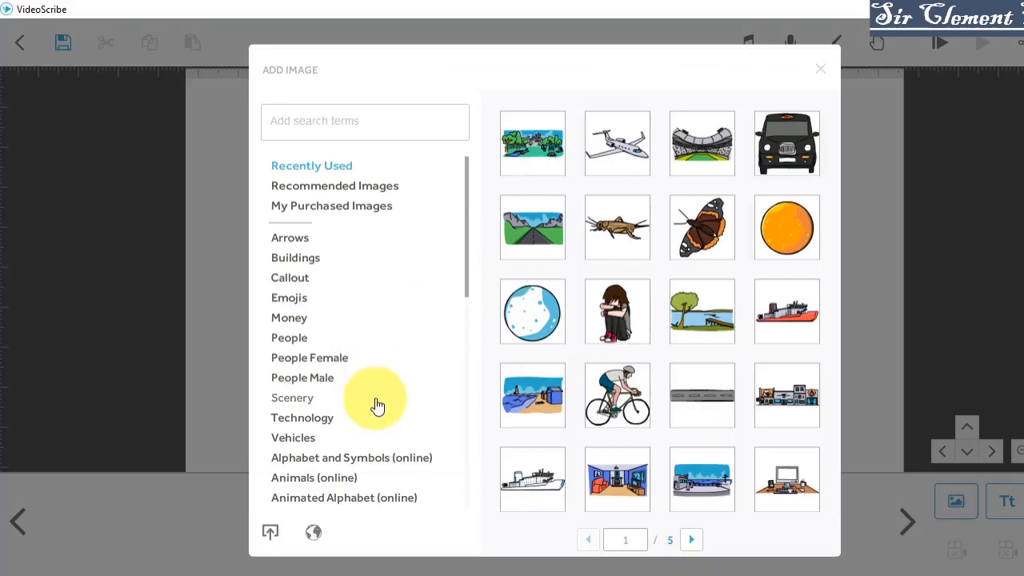
{"action": "left_click_drag", "start_coordinate": [461, 267], "coordinate": [467, 308]}
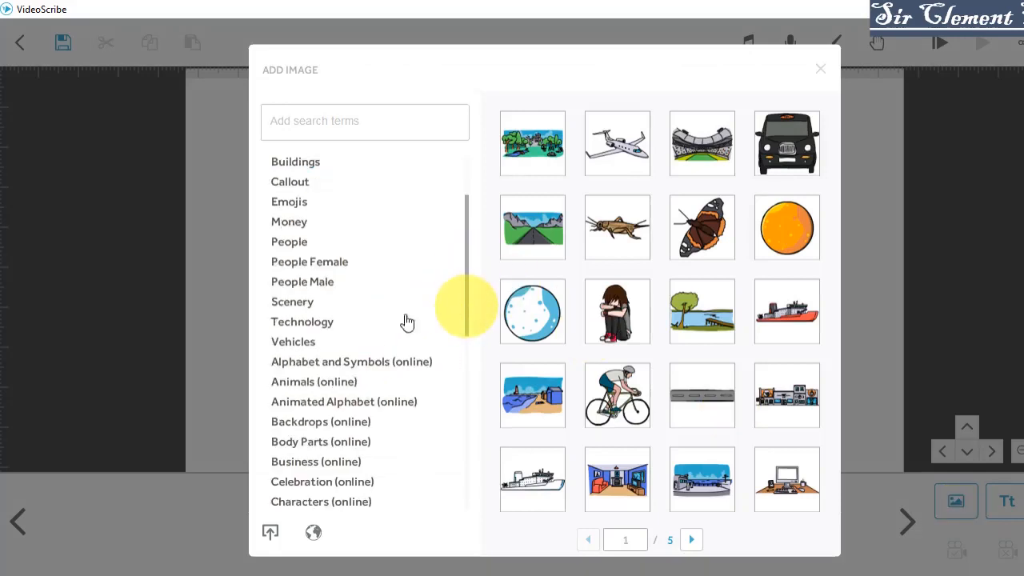
{"action": "left_click", "coordinate": [292, 308]}
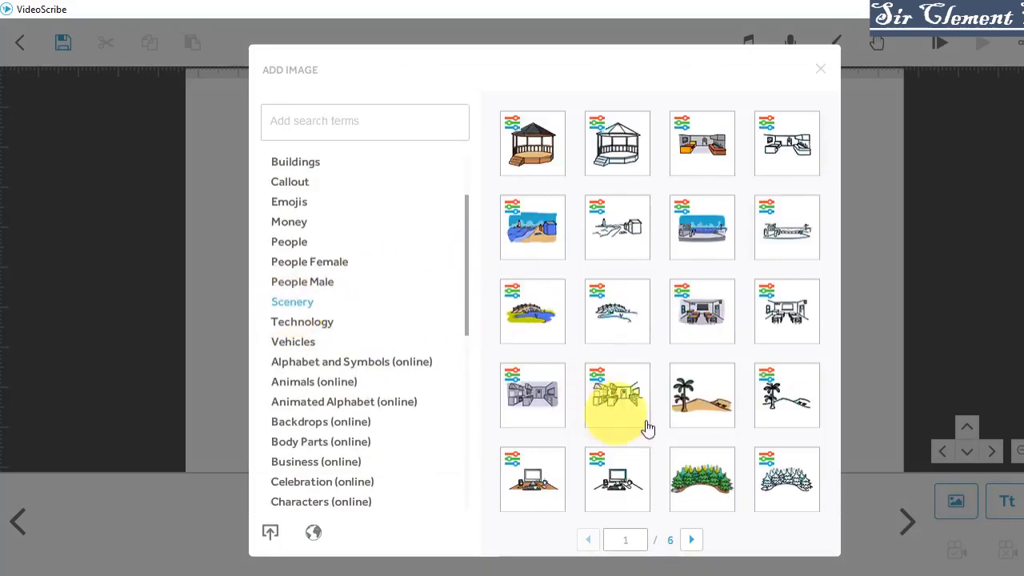
{"action": "left_click", "coordinate": [693, 541]}
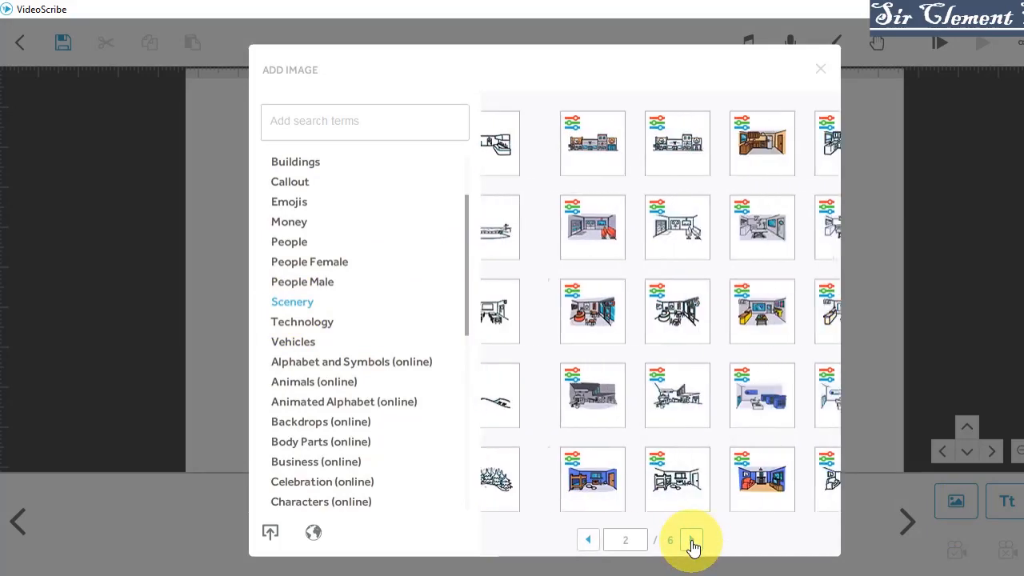
{"action": "left_click", "coordinate": [693, 542]}
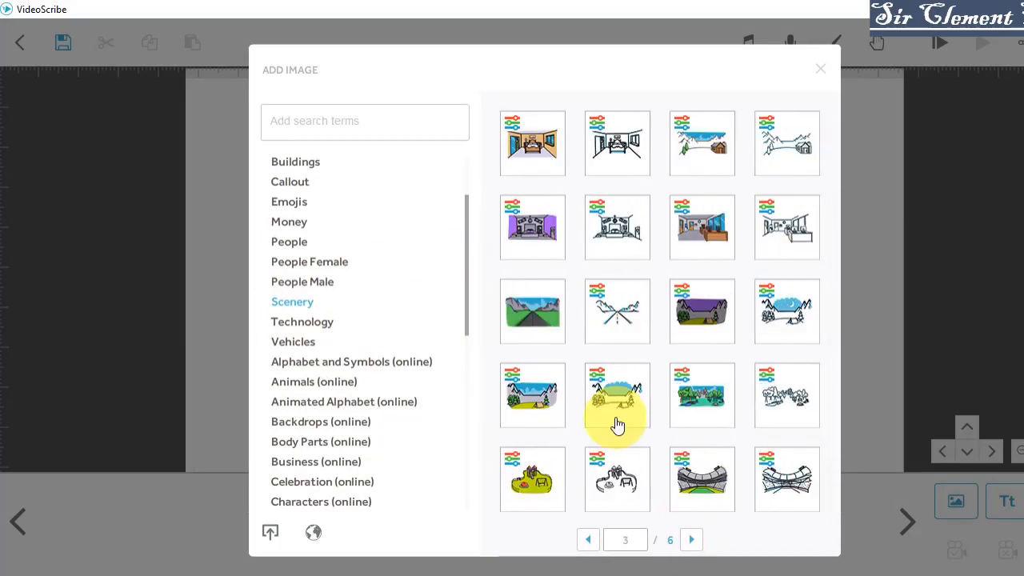
{"action": "left_click", "coordinate": [534, 397]}
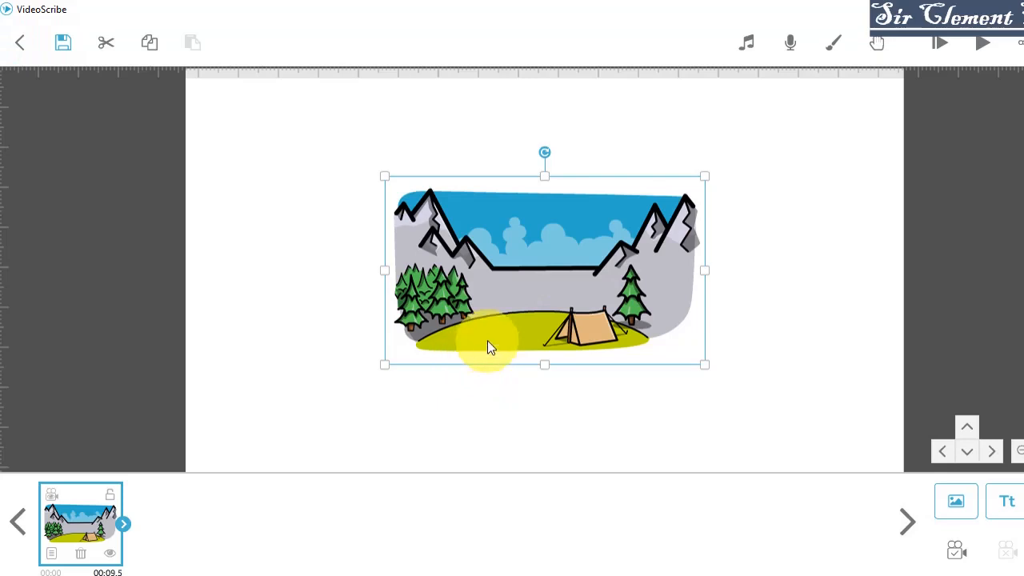
Enlarge the campsite image to fill the canvas as a background and set its camera to the current position.
{"action": "left_click_drag", "start_coordinate": [391, 368], "coordinate": [203, 485]}
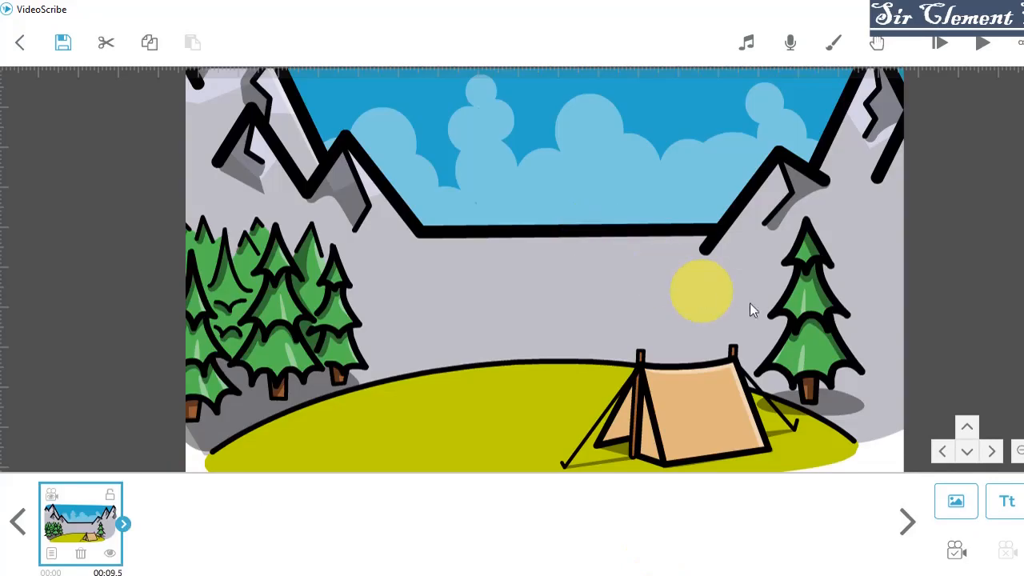
{"action": "left_click", "coordinate": [959, 552]}
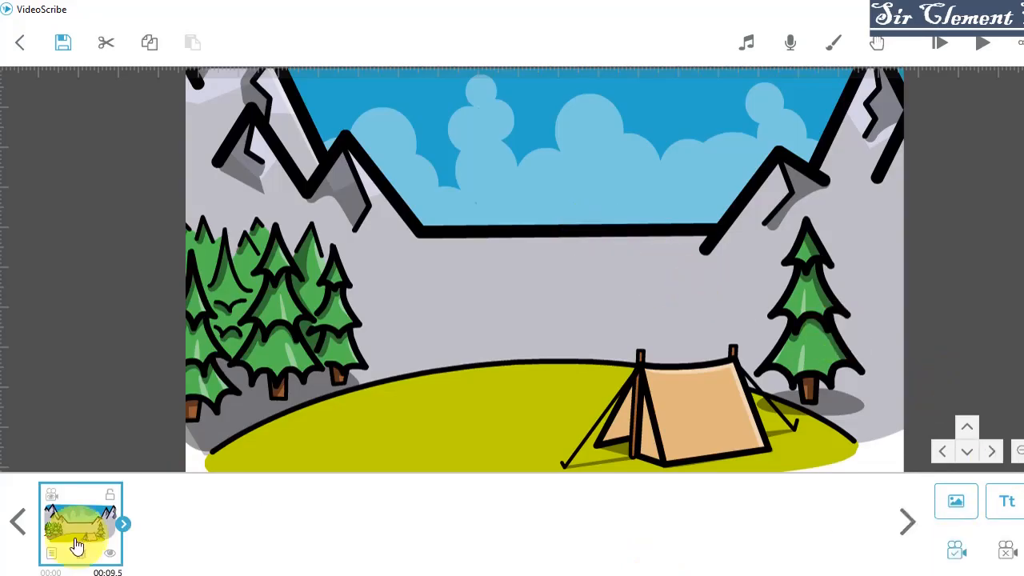
Set the campsite image's animate, pause and transition times all to 0.0 s.
{"action": "left_click", "coordinate": [51, 553]}
{"action": "left_click", "coordinate": [495, 461]}
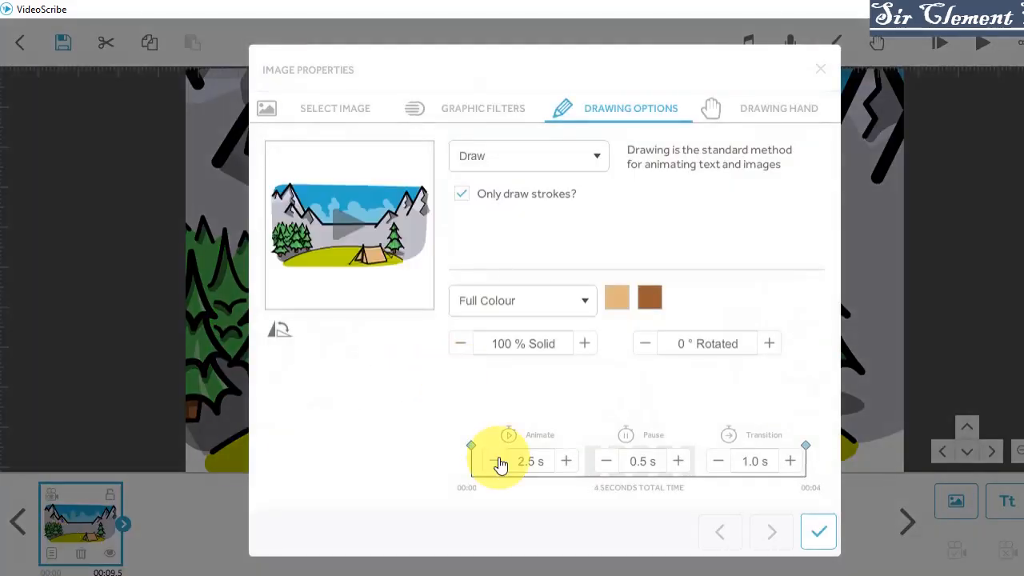
{"action": "left_click", "coordinate": [604, 462]}
{"action": "left_click", "coordinate": [710, 462]}
{"action": "left_click", "coordinate": [710, 461]}
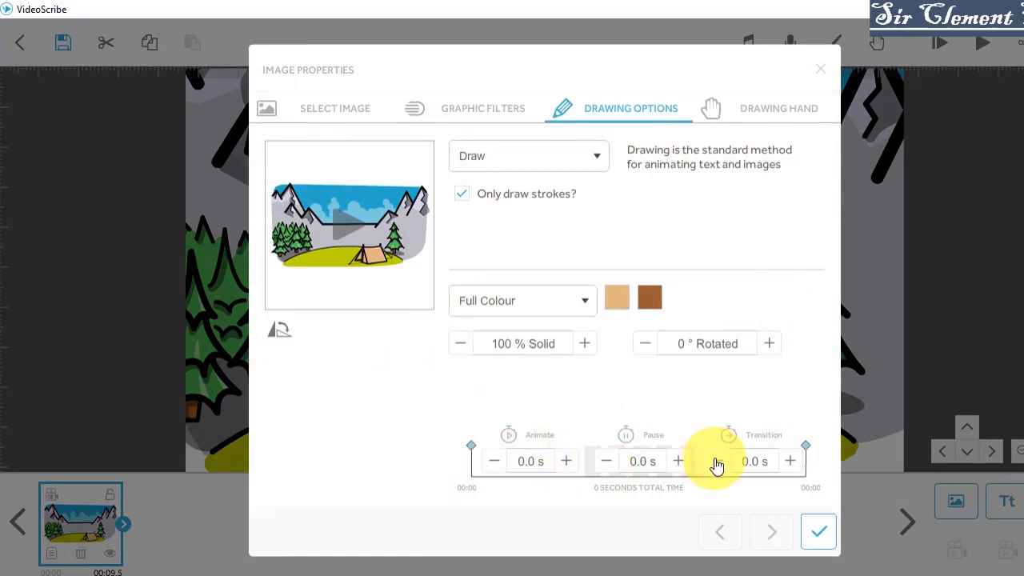
{"action": "left_click", "coordinate": [819, 531]}
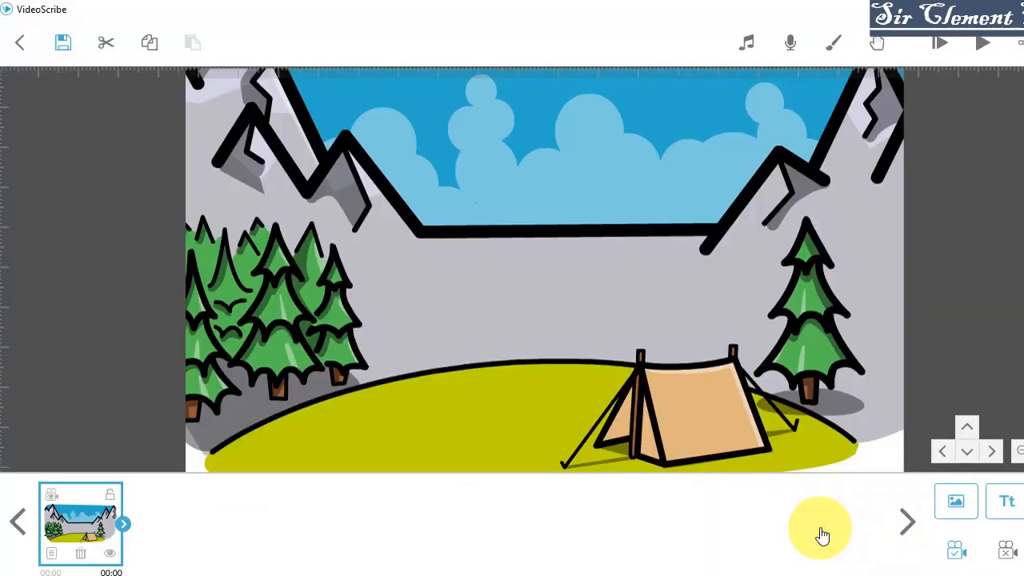
Add the recently used butterfly image and shrink it onto the grass beside the tent.
{"action": "left_click", "coordinate": [952, 500]}
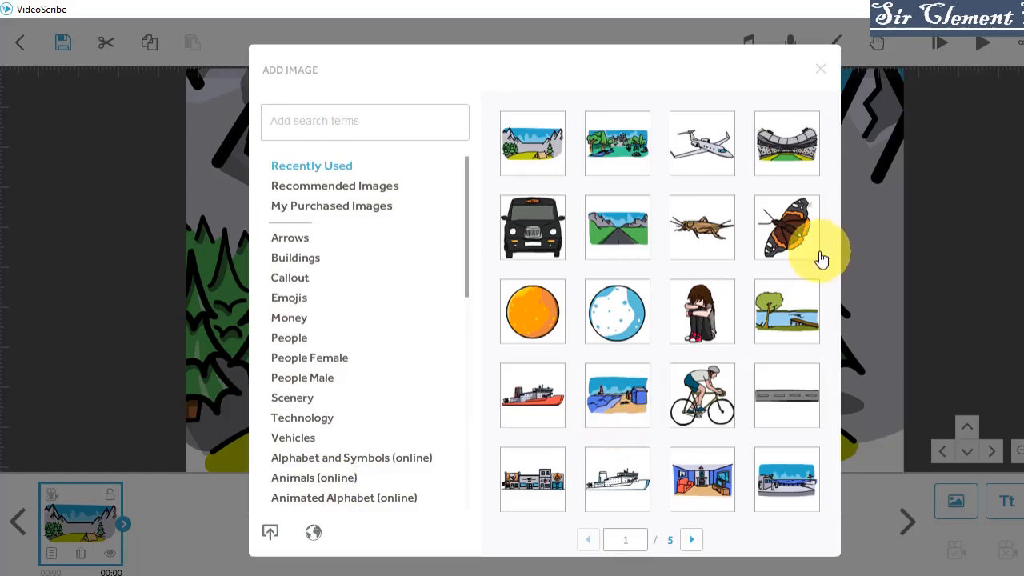
{"action": "left_click", "coordinate": [788, 233]}
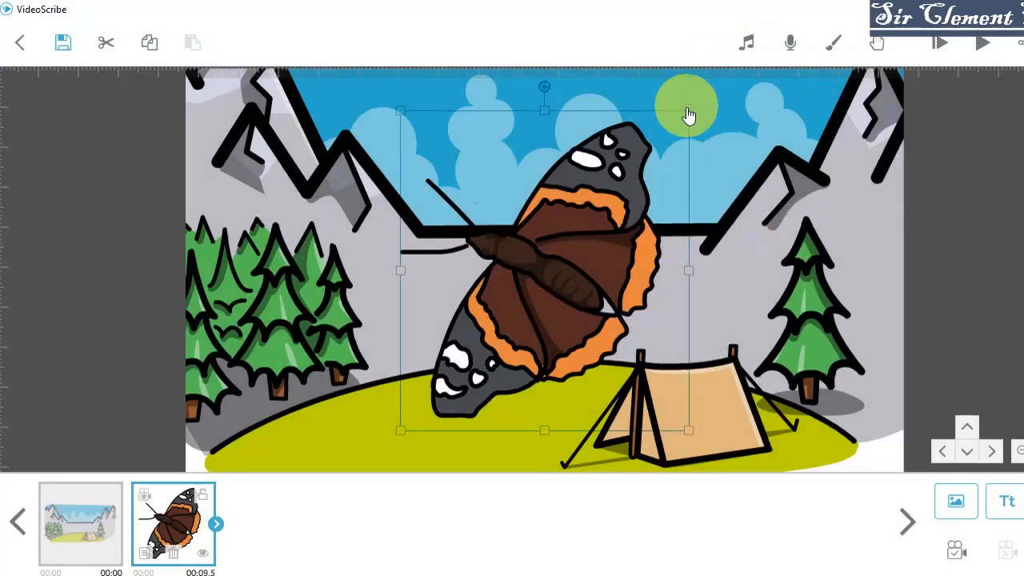
{"action": "left_click_drag", "start_coordinate": [685, 114], "coordinate": [499, 393]}
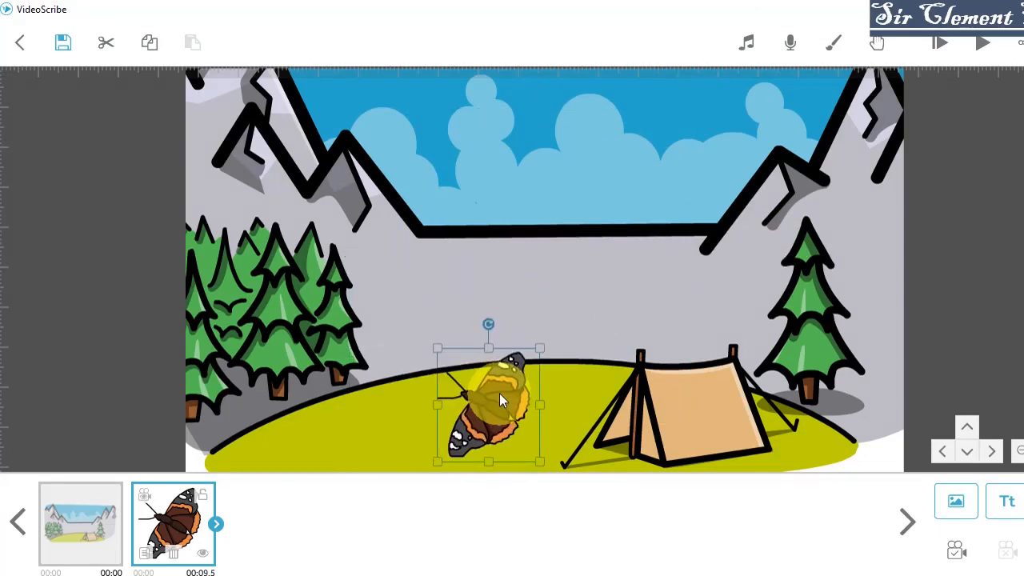
Set the butterfly's animate time to 1.0 s and its transition time to 0.0 s.
{"action": "left_click", "coordinate": [145, 552]}
{"action": "left_click", "coordinate": [493, 461]}
{"action": "left_click", "coordinate": [493, 461]}
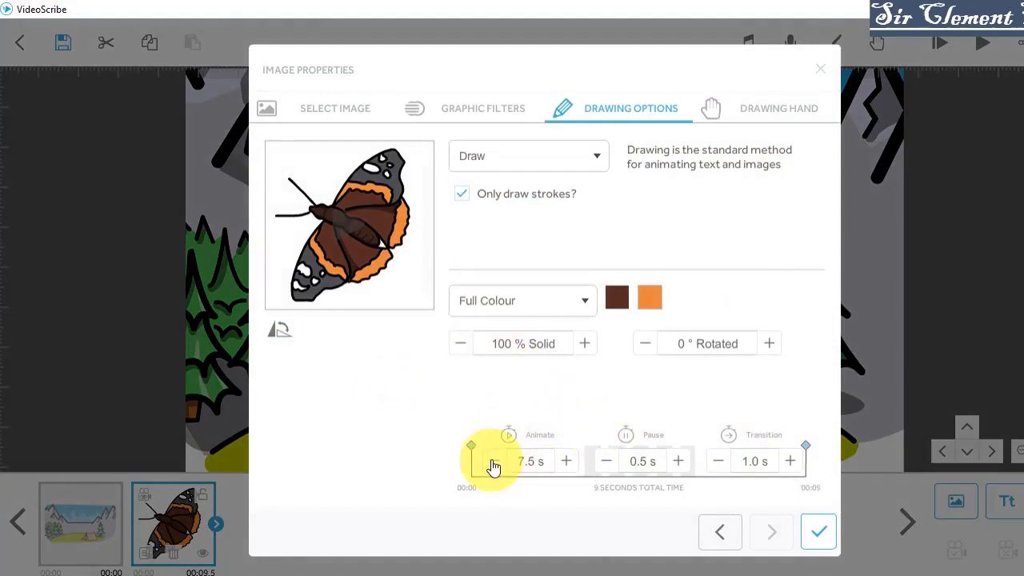
{"action": "left_click", "coordinate": [494, 462]}
{"action": "left_click", "coordinate": [493, 462]}
{"action": "left_click", "coordinate": [493, 462]}
{"action": "left_click", "coordinate": [493, 462]}
{"action": "left_click", "coordinate": [493, 462]}
{"action": "left_click", "coordinate": [493, 461]}
{"action": "left_click", "coordinate": [493, 461]}
{"action": "left_click", "coordinate": [493, 461]}
{"action": "left_click", "coordinate": [494, 462]}
{"action": "left_click", "coordinate": [494, 461]}
{"action": "left_click", "coordinate": [494, 462]}
{"action": "left_click", "coordinate": [494, 461]}
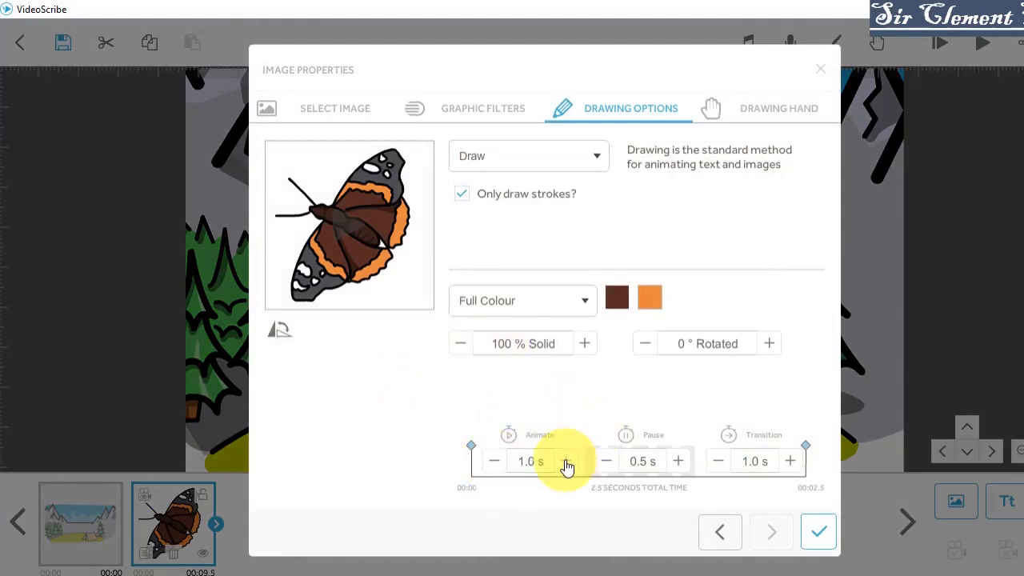
{"action": "left_click", "coordinate": [715, 467]}
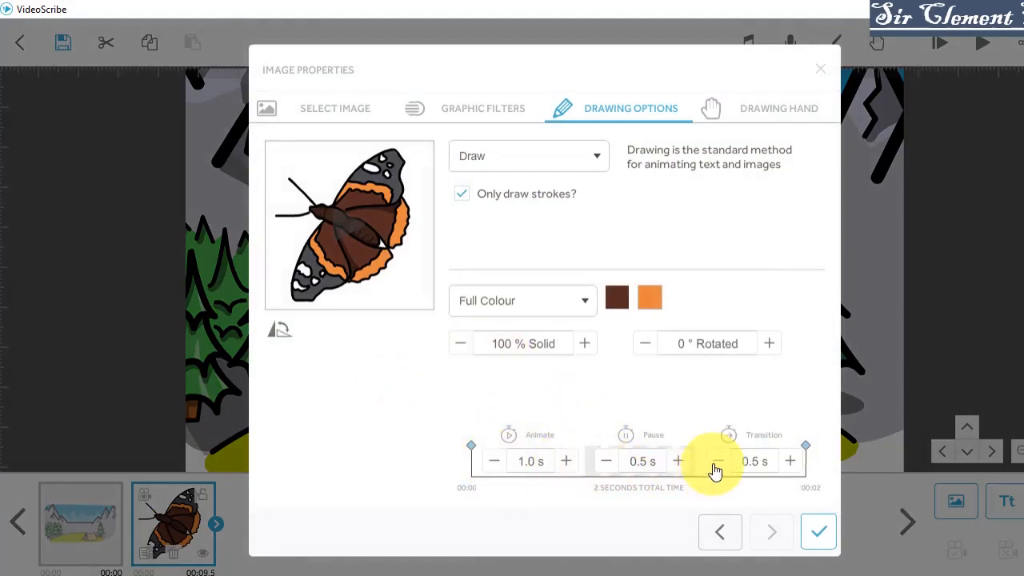
{"action": "left_click", "coordinate": [715, 468]}
{"action": "left_click", "coordinate": [825, 542]}
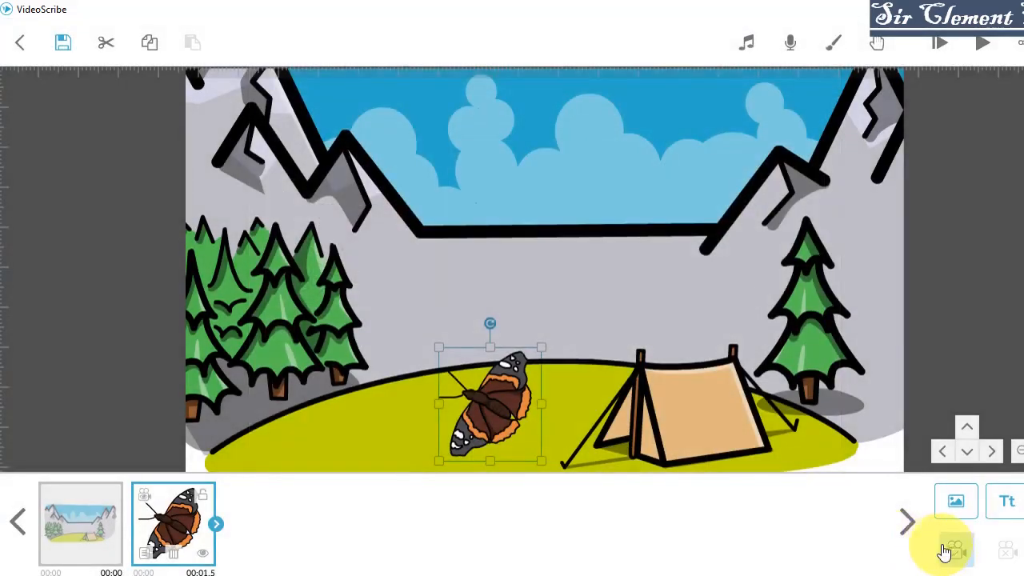
Change the butterfly's animation method to Fade In.
{"action": "left_click", "coordinate": [145, 552]}
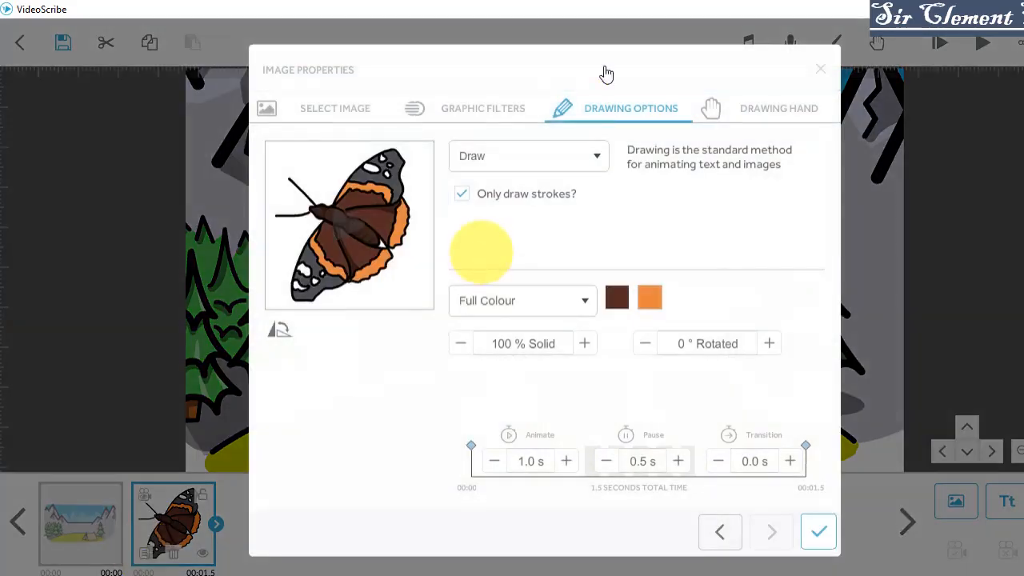
{"action": "left_click", "coordinate": [598, 162]}
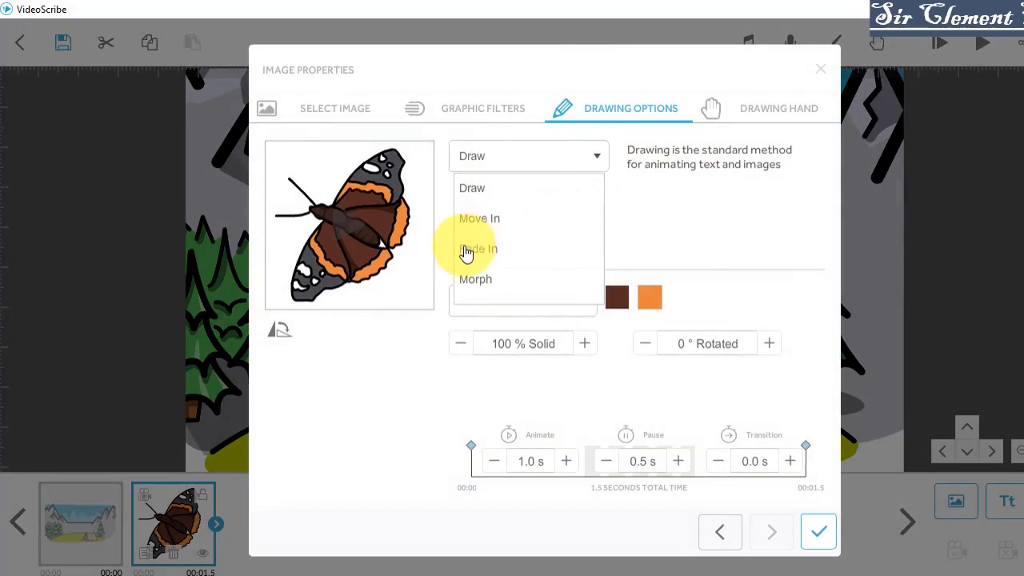
{"action": "left_click", "coordinate": [464, 249]}
{"action": "left_click", "coordinate": [819, 535]}
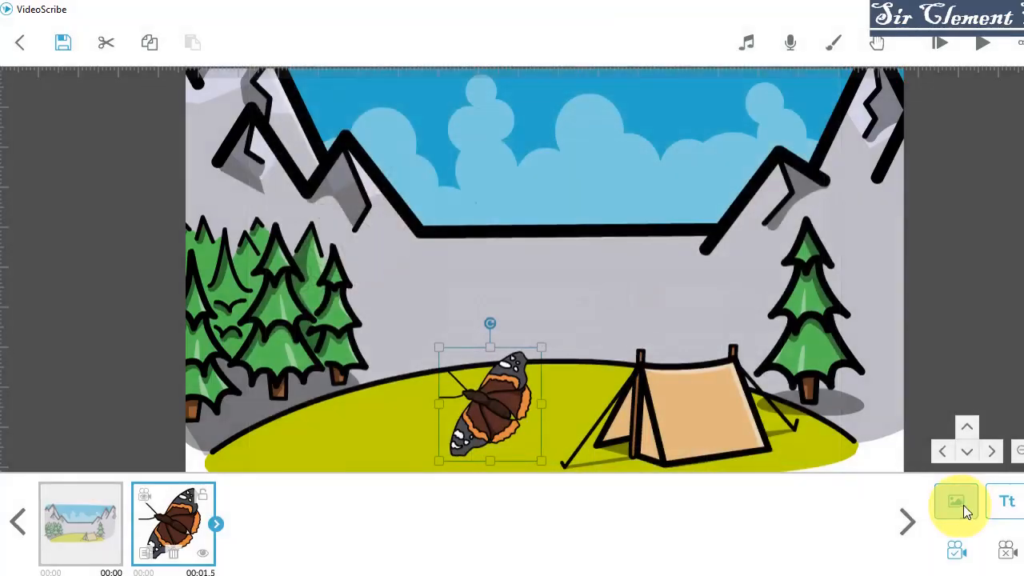
Add the recently used cricket image, sized down over the butterfly, and set its camera to the current position.
{"action": "left_click", "coordinate": [952, 501]}
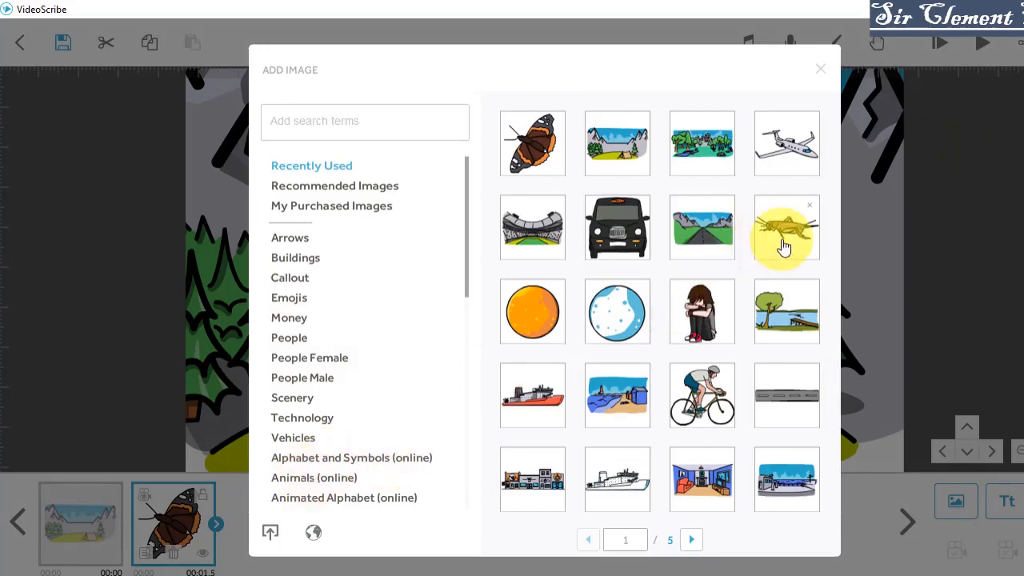
{"action": "left_click", "coordinate": [784, 240]}
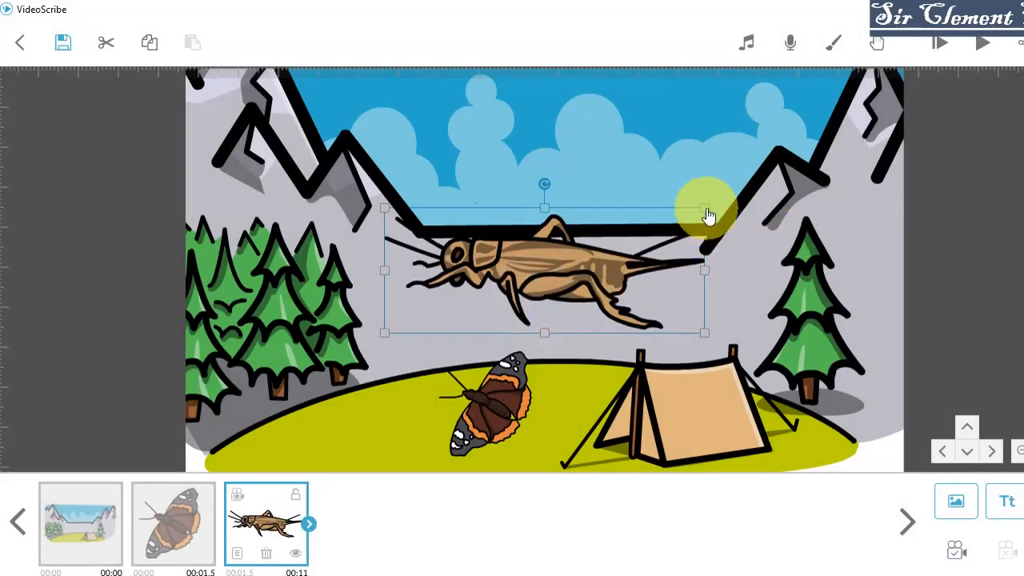
{"action": "left_click_drag", "start_coordinate": [708, 214], "coordinate": [482, 418]}
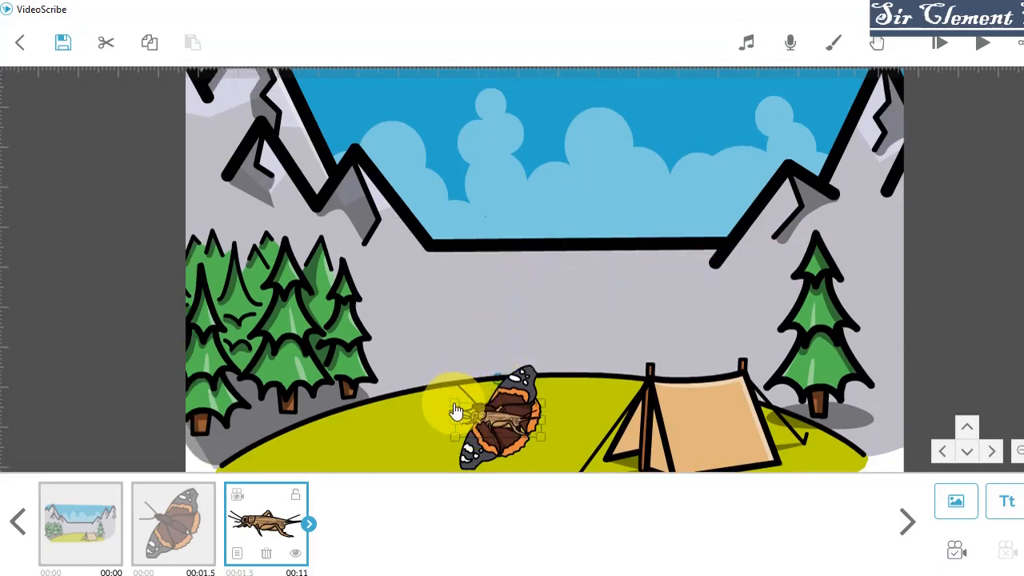
{"action": "left_click_drag", "start_coordinate": [454, 404], "coordinate": [480, 408]}
{"action": "left_click", "coordinate": [955, 552]}
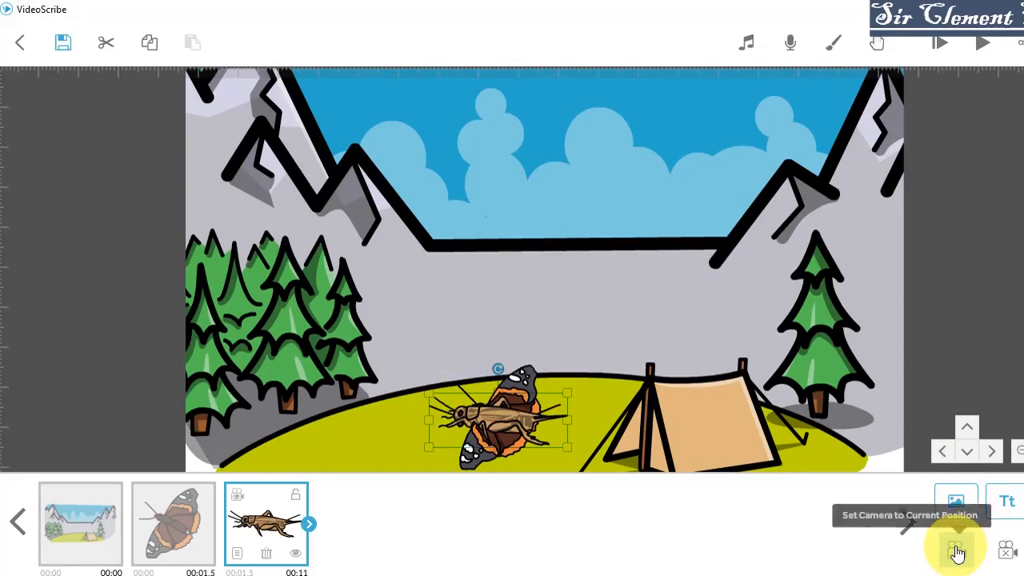
Set the cricket's animate time to 4.0 s and its transition time to 0.0 s.
{"action": "left_click", "coordinate": [234, 553]}
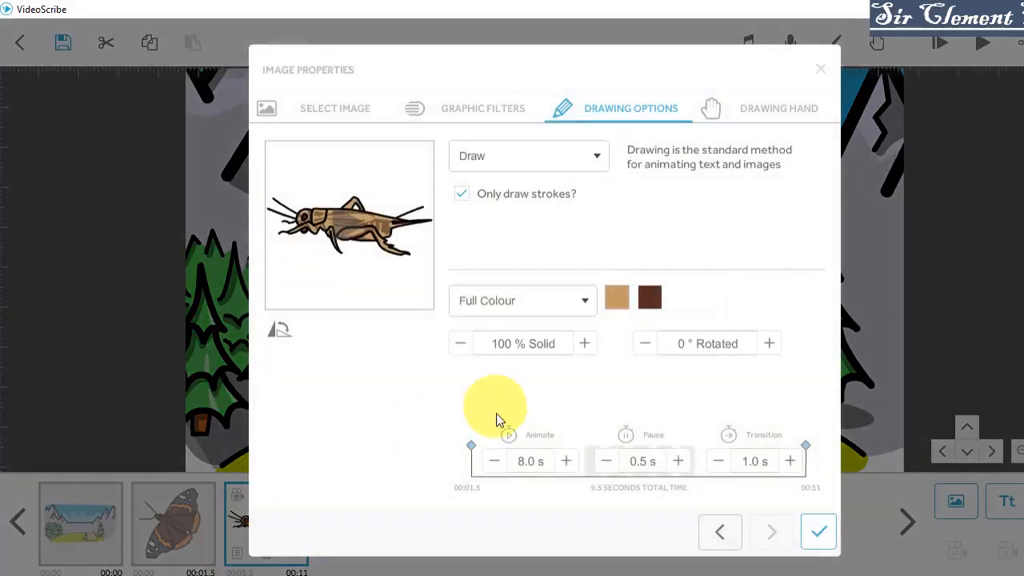
{"action": "left_click", "coordinate": [492, 463]}
{"action": "left_click", "coordinate": [564, 464]}
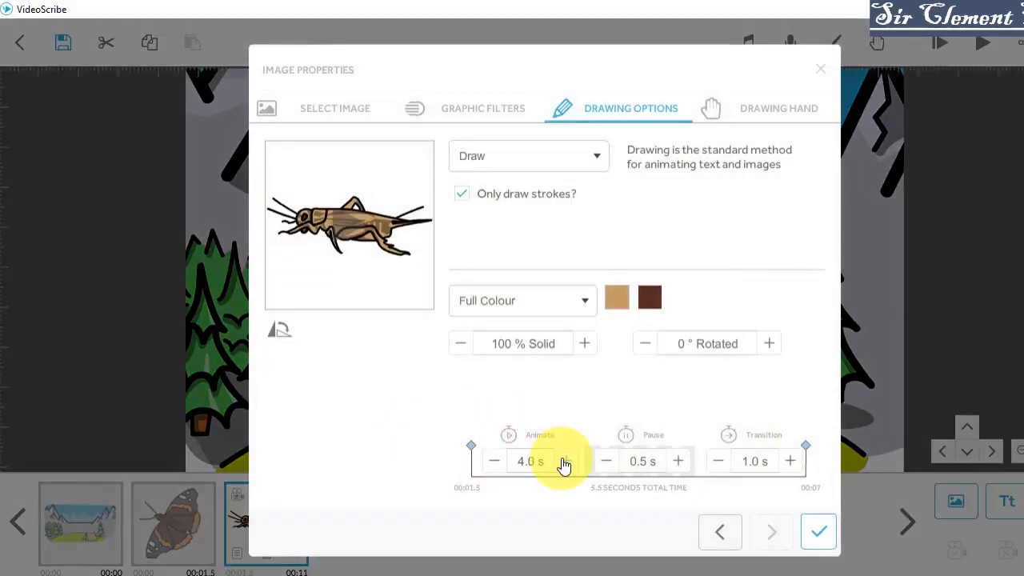
{"action": "left_click", "coordinate": [718, 462]}
{"action": "left_click", "coordinate": [717, 462]}
Set the cricket's animation method to Morph, morphing from the butterfly image.
{"action": "left_click", "coordinate": [596, 156]}
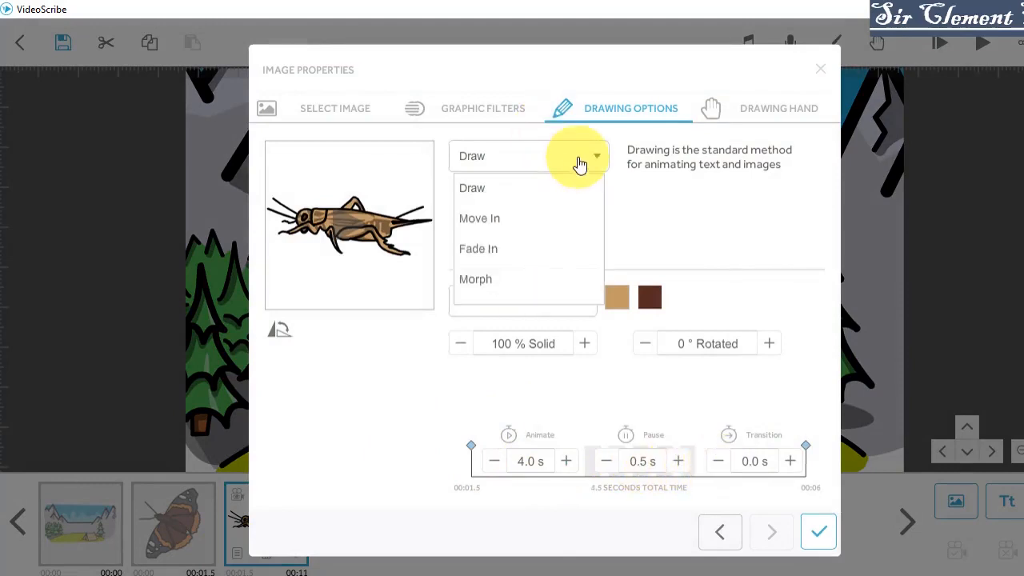
{"action": "left_click", "coordinate": [487, 280]}
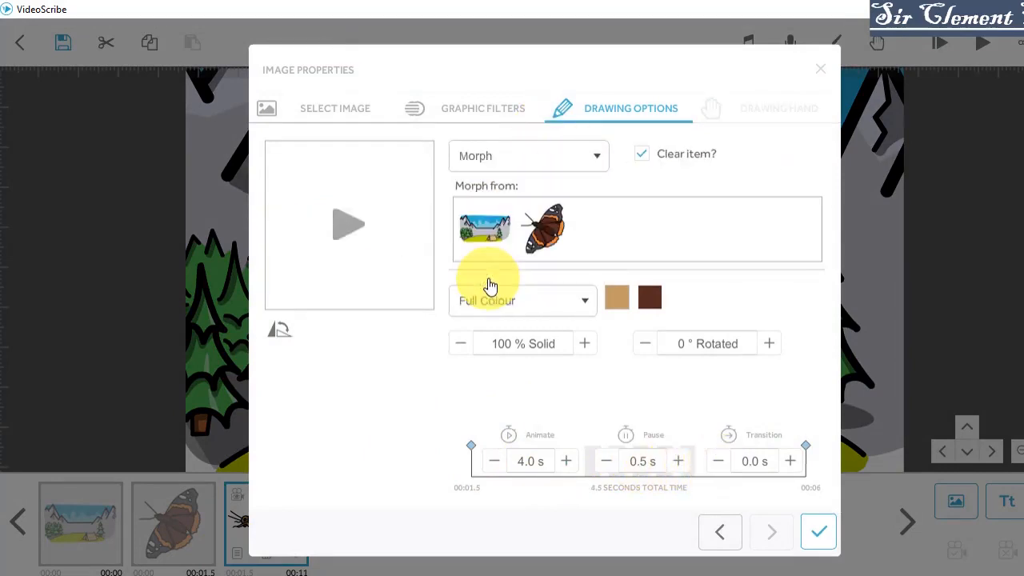
{"action": "left_click", "coordinate": [537, 250]}
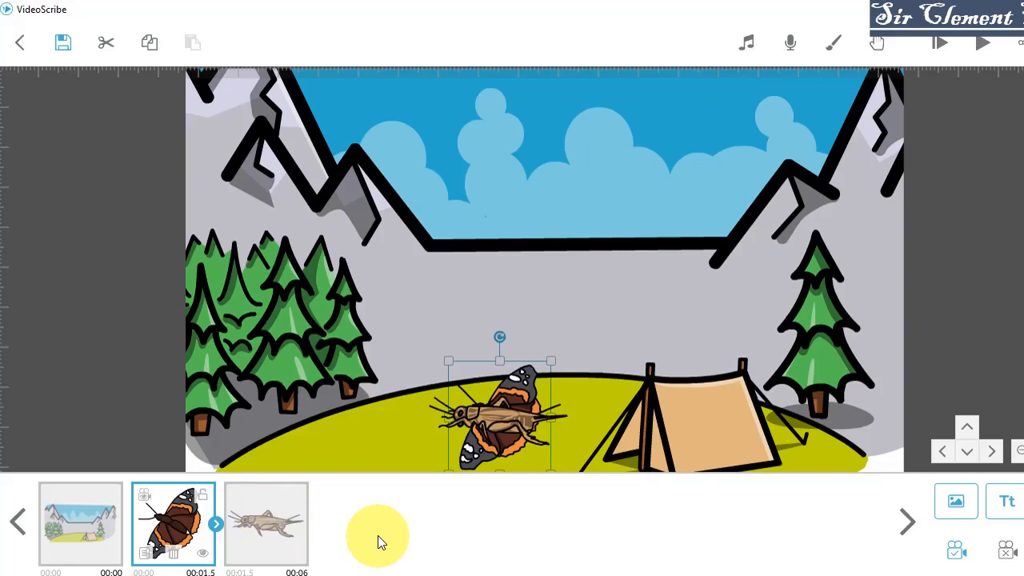
Select the campsite, butterfly and cricket elements in the timeline and preview the scribe from the start.
{"action": "left_click", "coordinate": [84, 549]}
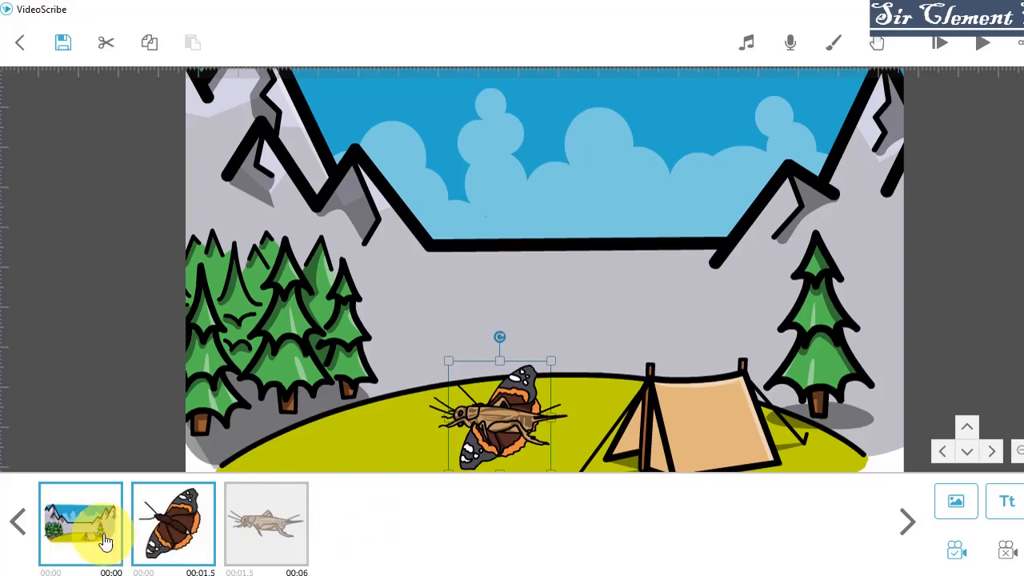
{"action": "left_click", "coordinate": [173, 534]}
{"action": "left_click", "coordinate": [253, 530], "text": "shift"}
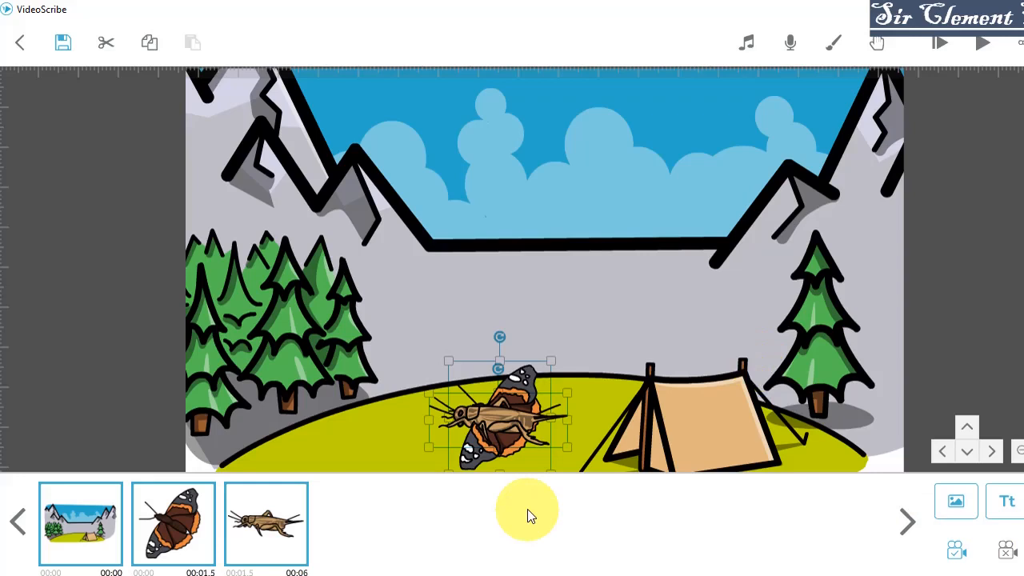
{"action": "left_click", "coordinate": [941, 59]}
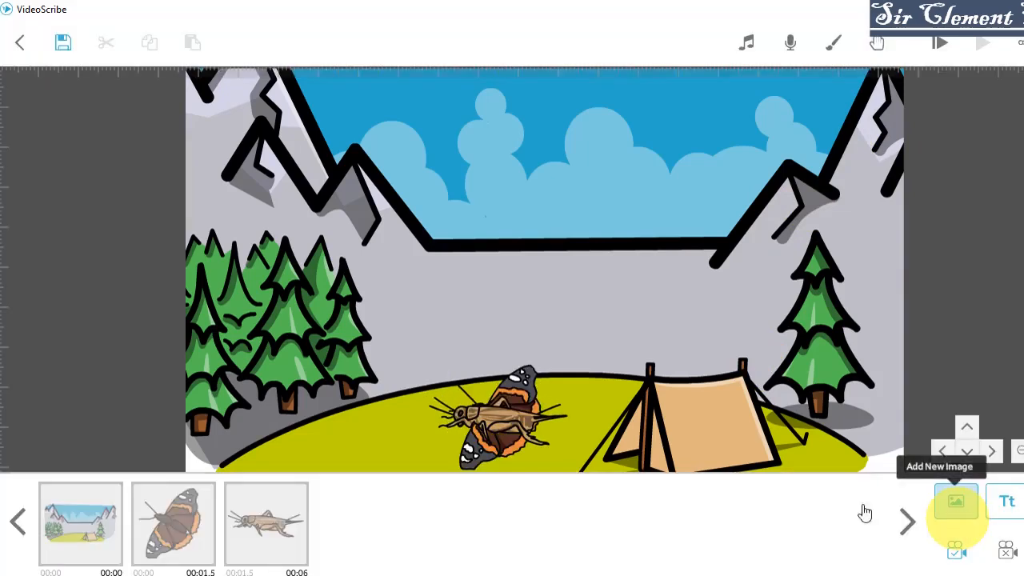
Change the butterfly image's colour style to Outline.
{"action": "double_click", "coordinate": [472, 457]}
{"action": "left_click", "coordinate": [587, 304]}
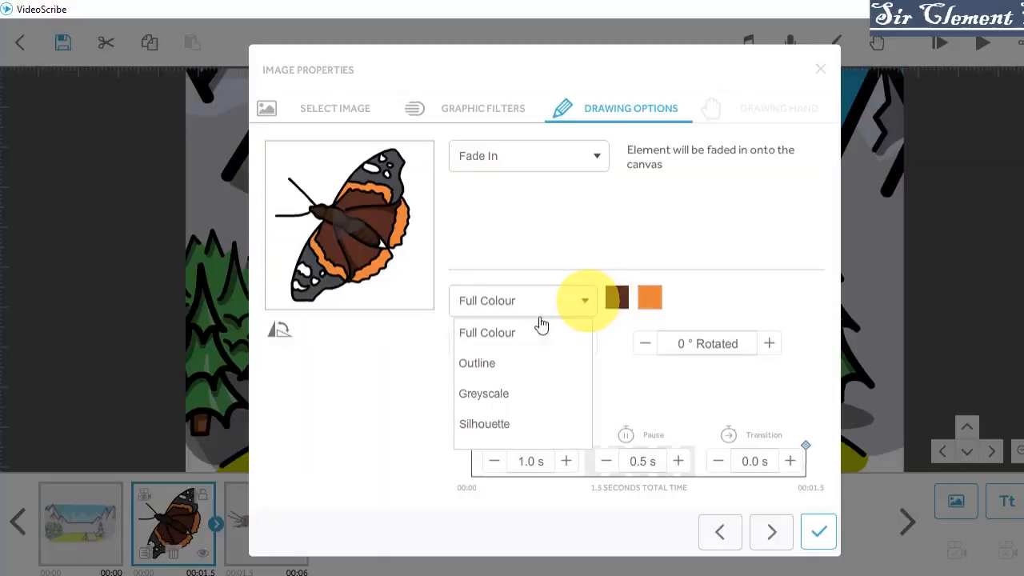
{"action": "left_click", "coordinate": [480, 363]}
{"action": "left_click", "coordinate": [832, 529]}
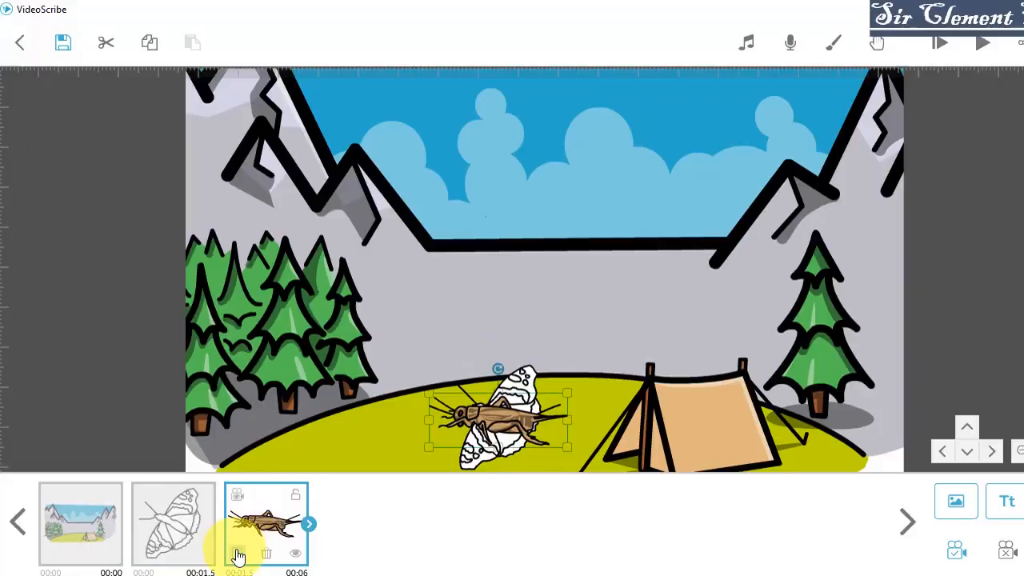
Change the cricket image's colour style to Outline and preview the scribe from the start.
{"action": "double_click", "coordinate": [237, 552]}
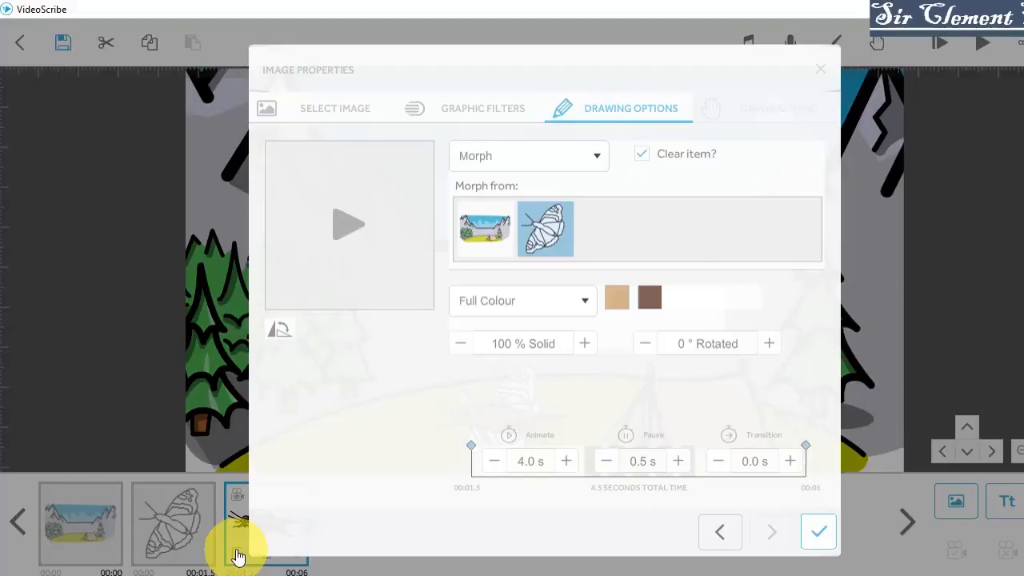
{"action": "left_click", "coordinate": [581, 299]}
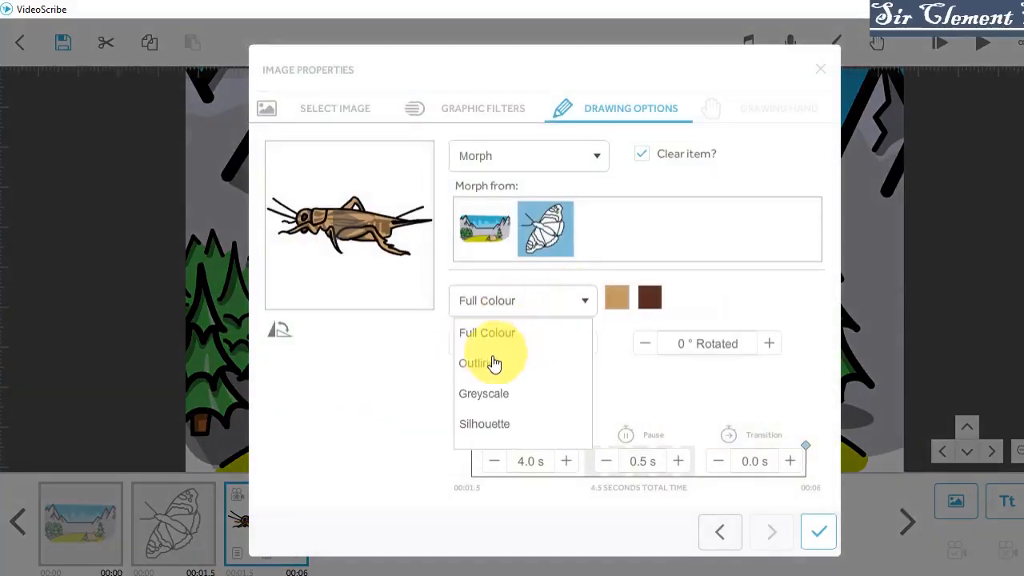
{"action": "left_click", "coordinate": [490, 364]}
{"action": "left_click", "coordinate": [940, 43]}
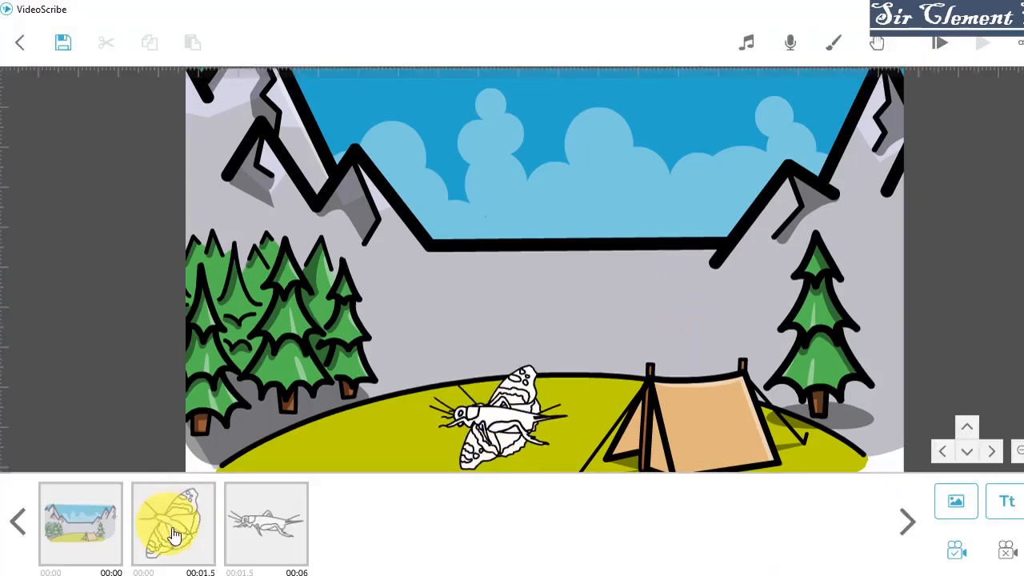
Restore the butterfly image's colour style to Full Colour.
{"action": "left_click", "coordinate": [174, 535]}
{"action": "left_click", "coordinate": [146, 550]}
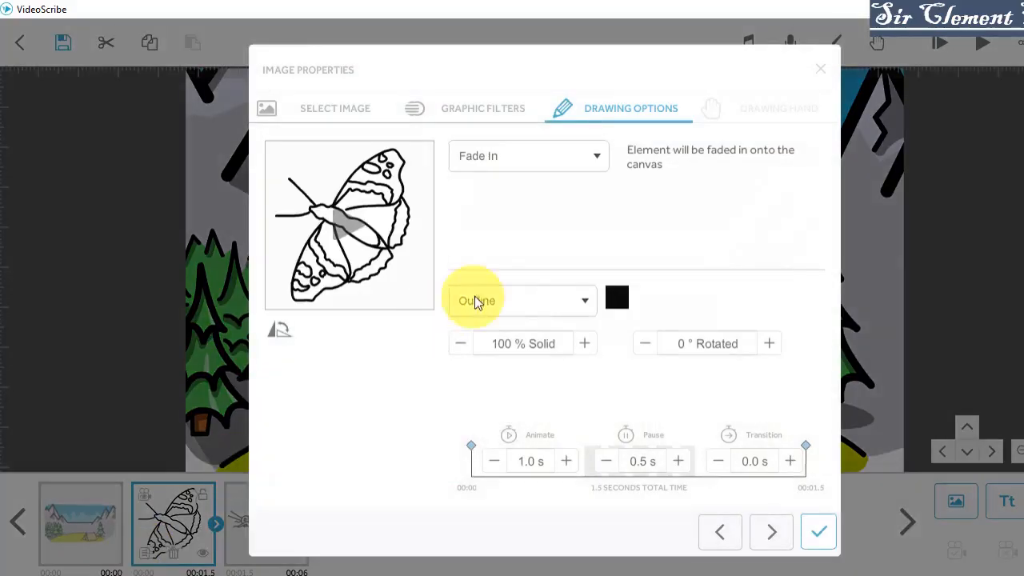
{"action": "left_click", "coordinate": [555, 300]}
{"action": "left_click", "coordinate": [535, 329]}
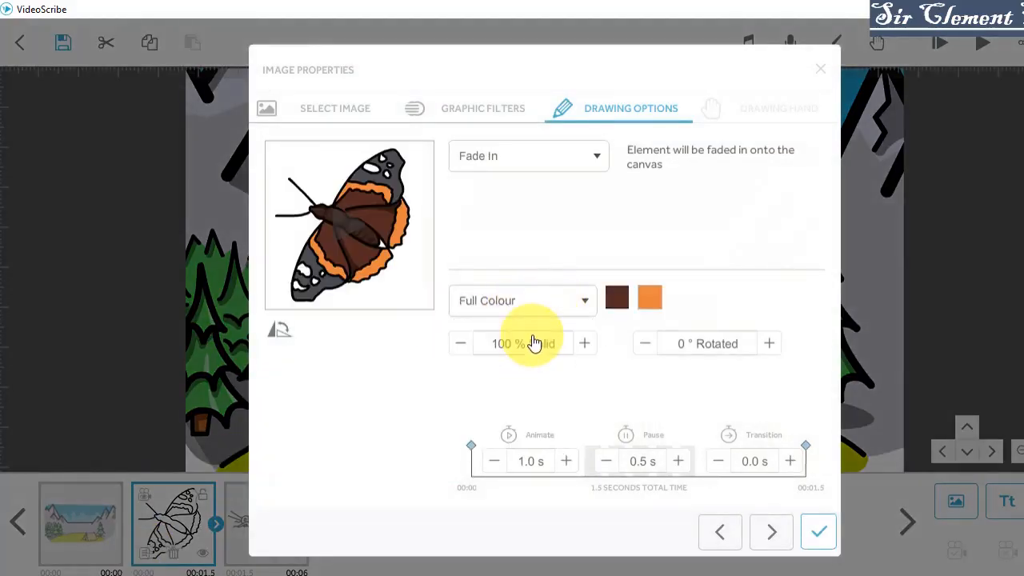
{"action": "left_click", "coordinate": [818, 533]}
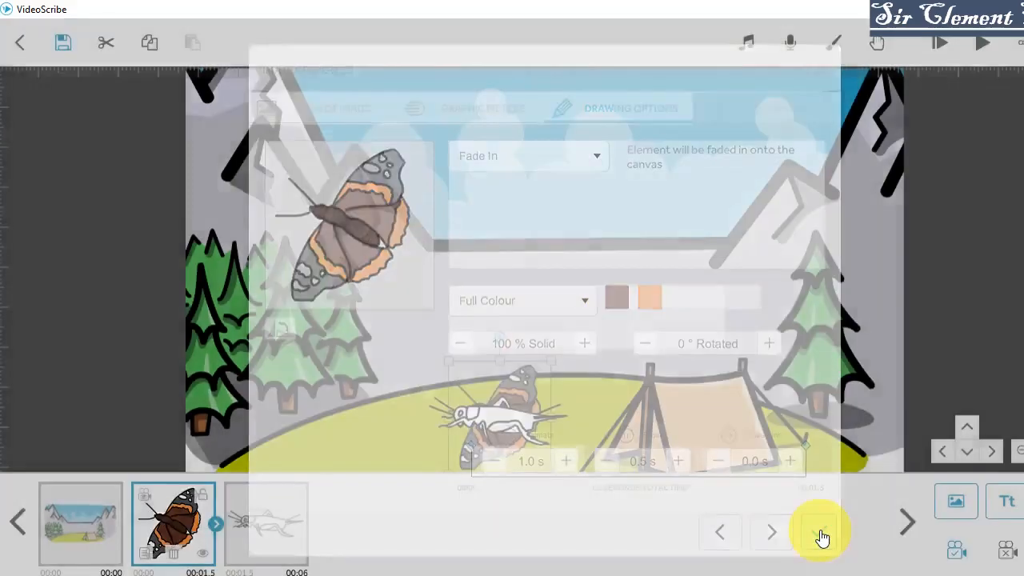
Restore the cricket image's colour style to Full Colour.
{"action": "double_click", "coordinate": [269, 523]}
{"action": "left_click", "coordinate": [584, 300]}
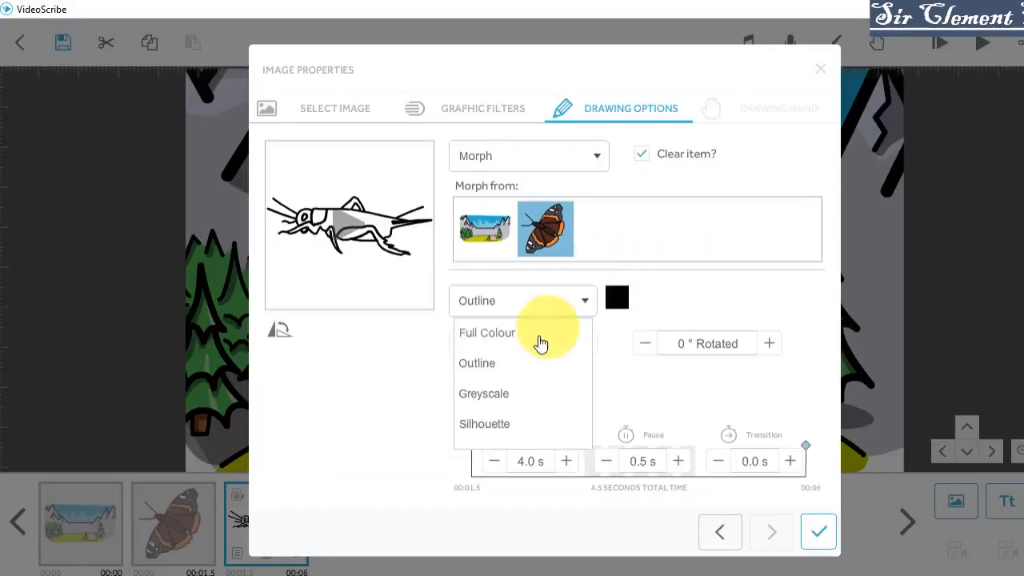
{"action": "left_click", "coordinate": [503, 365]}
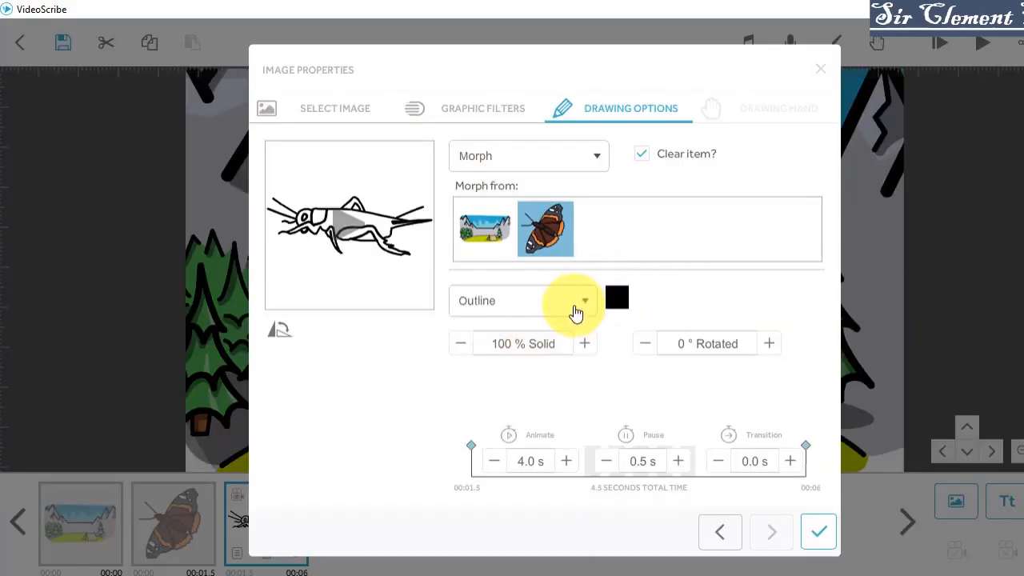
{"action": "left_click", "coordinate": [579, 304]}
{"action": "left_click", "coordinate": [491, 333]}
{"action": "left_click", "coordinate": [820, 534]}
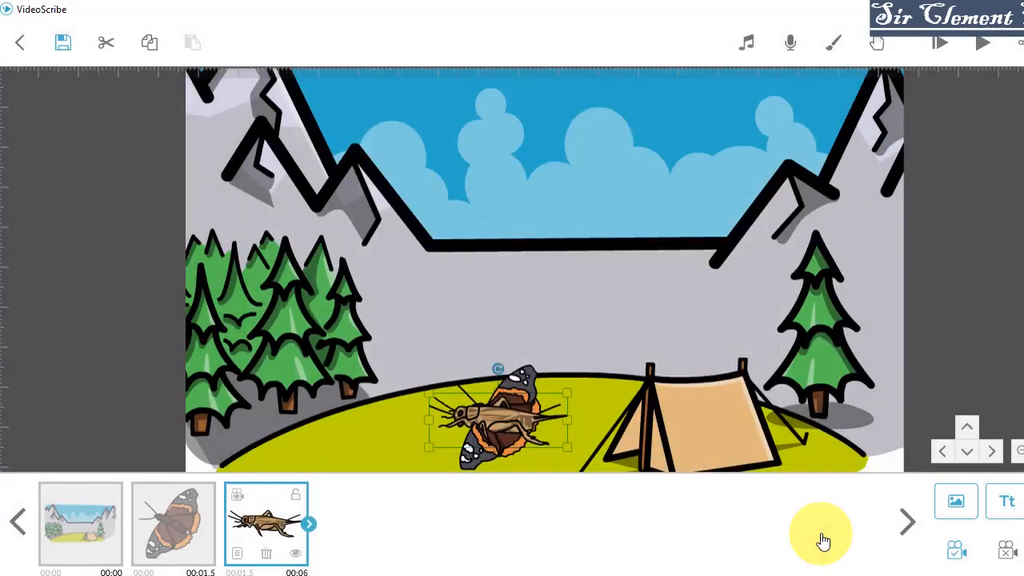
Add the recently used mountain road image in an empty area, enlarge it to fill the canvas, and set its camera to the current position.
{"action": "left_click", "coordinate": [954, 504]}
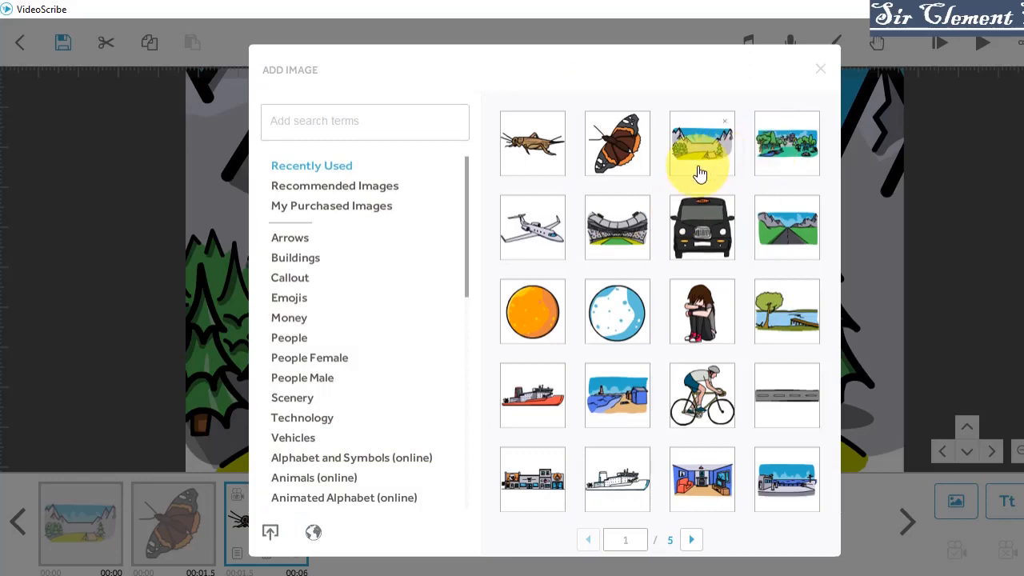
{"action": "left_click", "coordinate": [773, 240]}
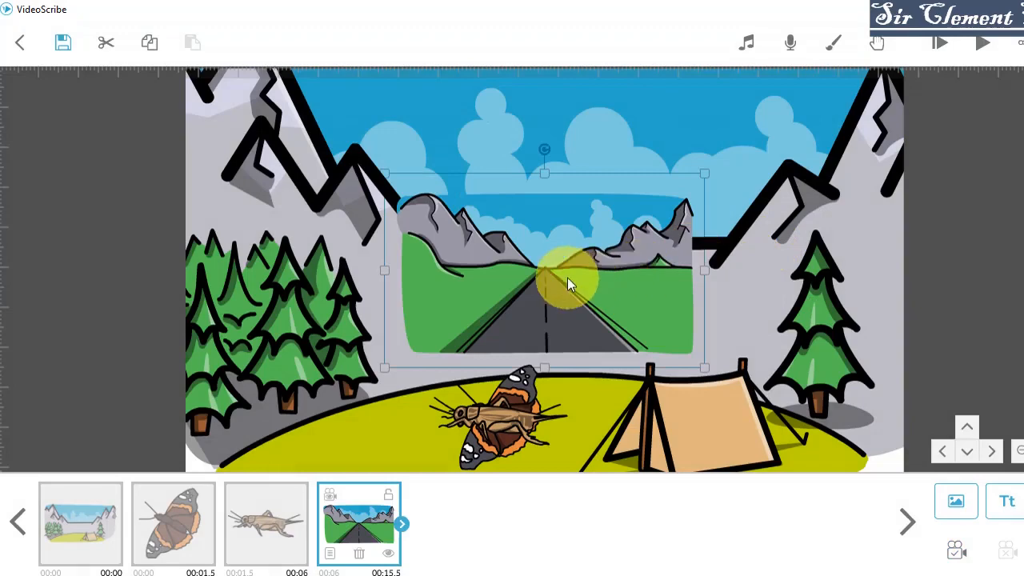
{"action": "left_click_drag", "start_coordinate": [567, 278], "coordinate": [730, 292]}
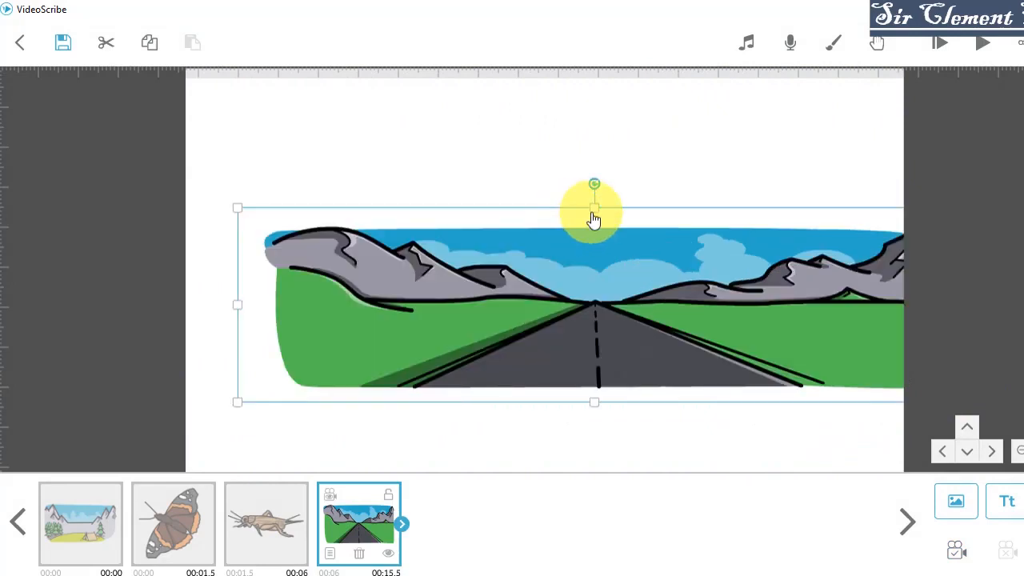
{"action": "left_click_drag", "start_coordinate": [593, 212], "coordinate": [555, 80]}
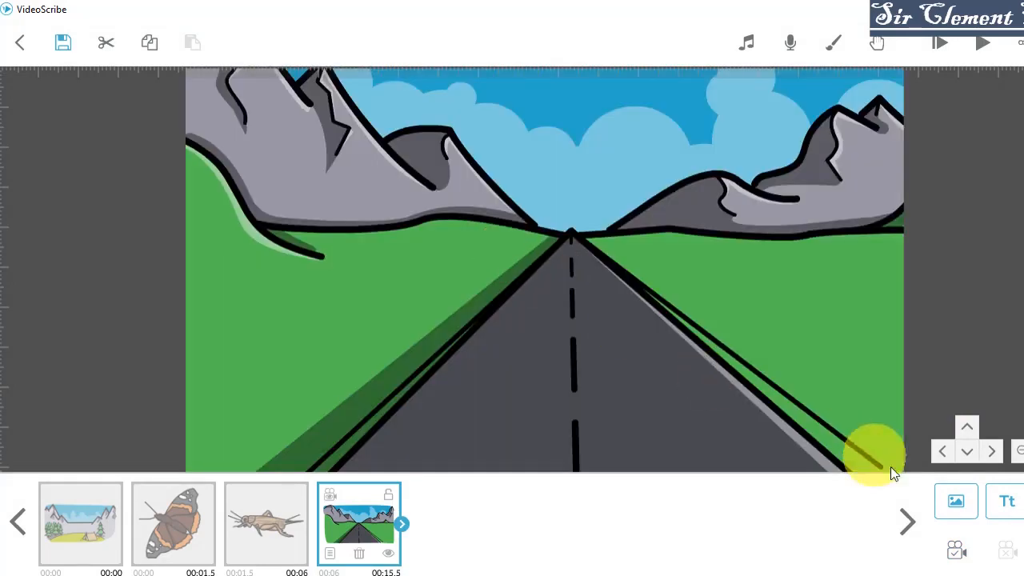
{"action": "left_click", "coordinate": [951, 557]}
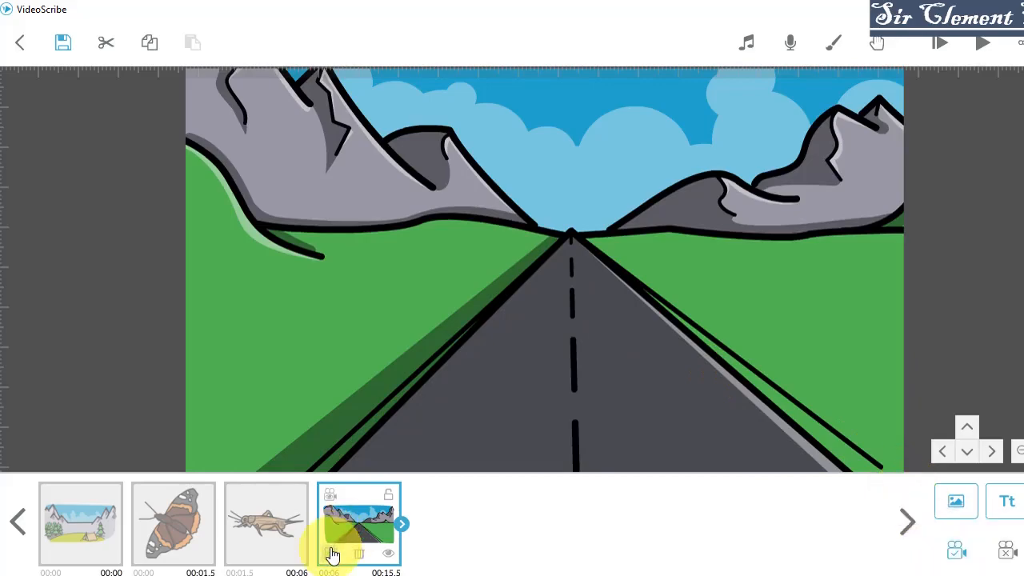
Set the road image's animate, pause and transition times to 0.0 s.
{"action": "left_click", "coordinate": [333, 554]}
{"action": "left_click", "coordinate": [500, 464]}
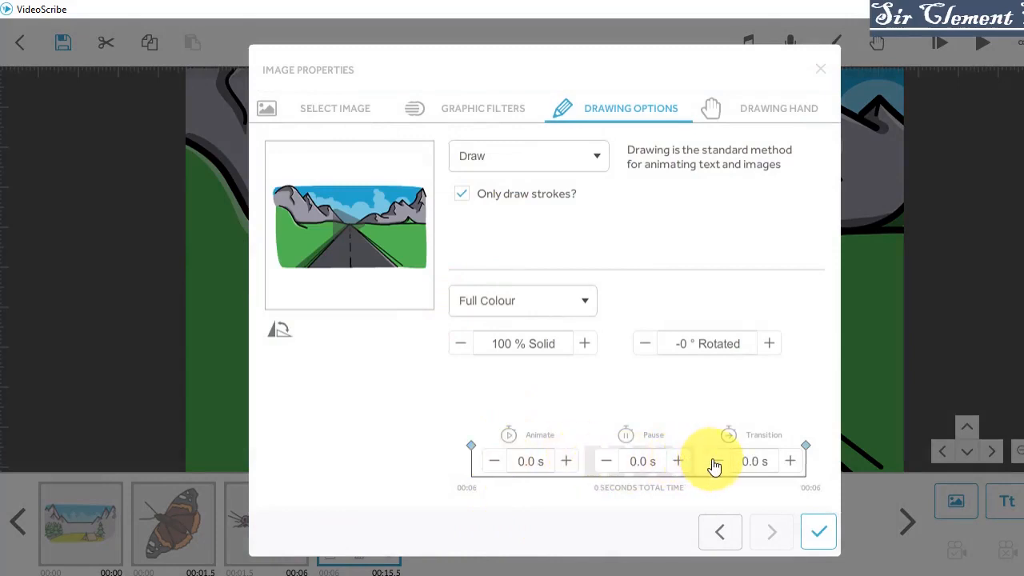
{"action": "left_click", "coordinate": [818, 534]}
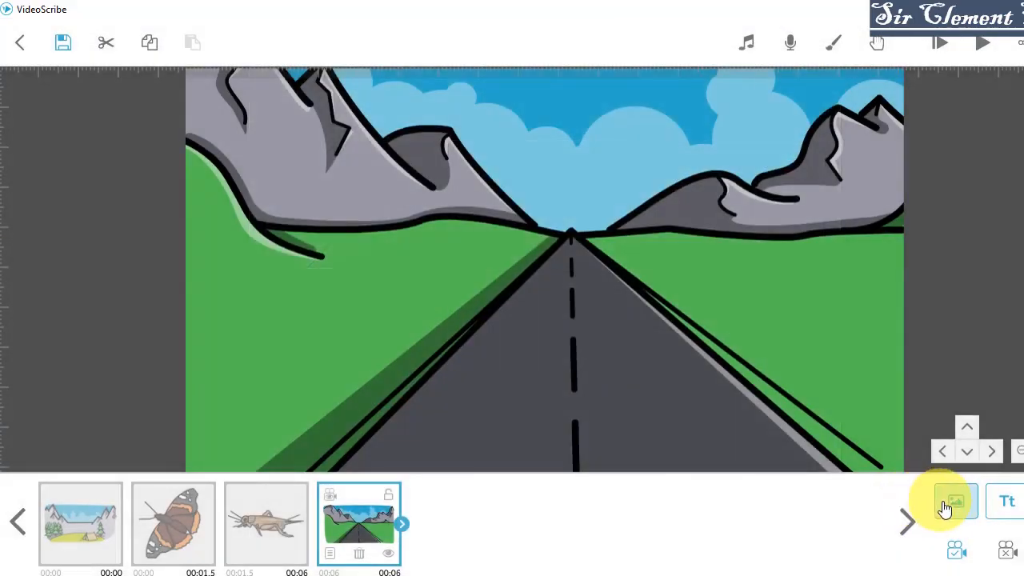
Add the recently used black taxi image, shrink it onto the far end of the road, and set its camera to the current position.
{"action": "left_click", "coordinate": [946, 510]}
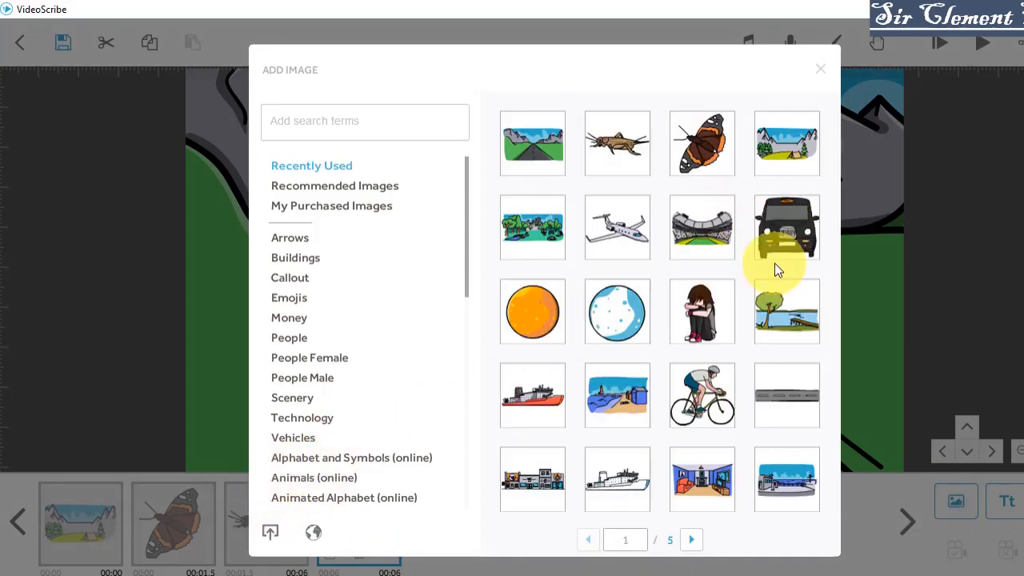
{"action": "left_click", "coordinate": [778, 240]}
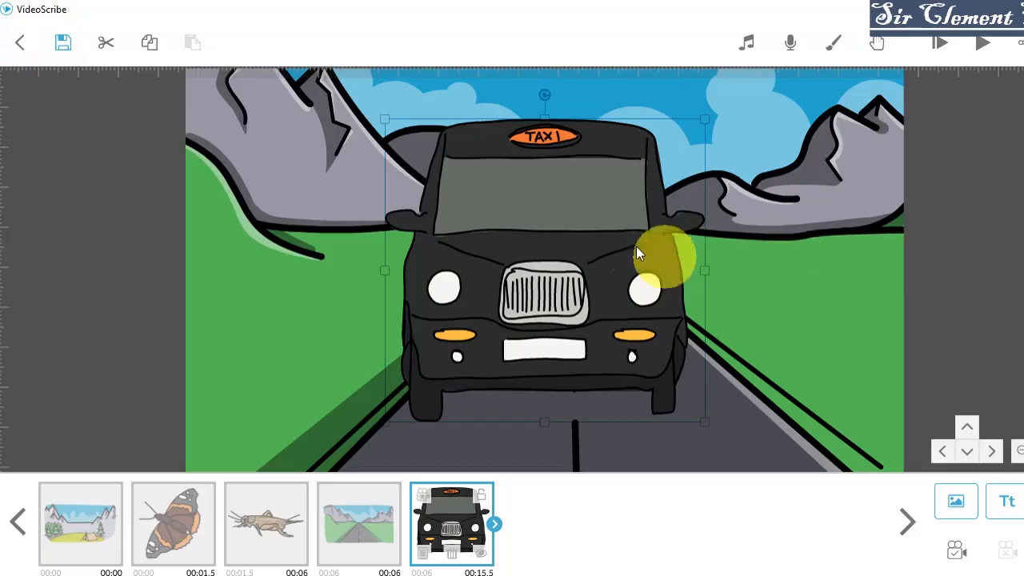
{"action": "left_click_drag", "start_coordinate": [706, 128], "coordinate": [581, 231]}
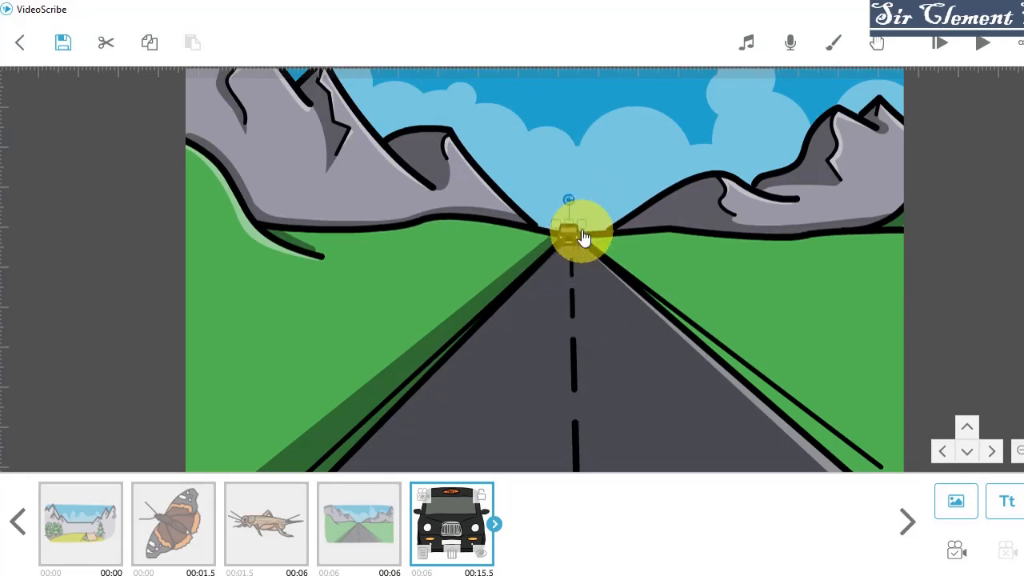
{"action": "left_click", "coordinate": [956, 550]}
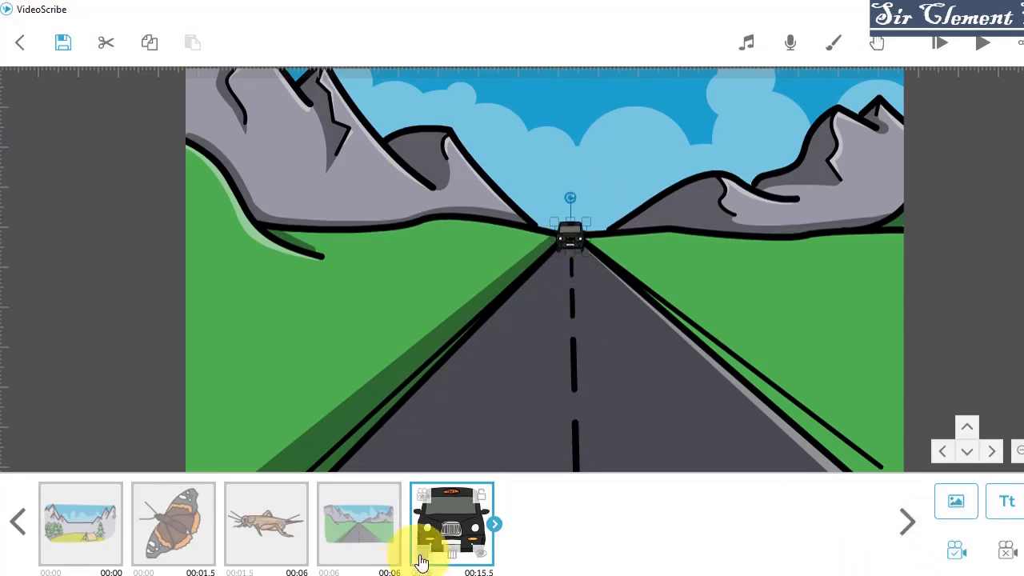
Set the small taxi to Fade In with a 0.5 s animate time and a 0.0 s transition time.
{"action": "double_click", "coordinate": [422, 562]}
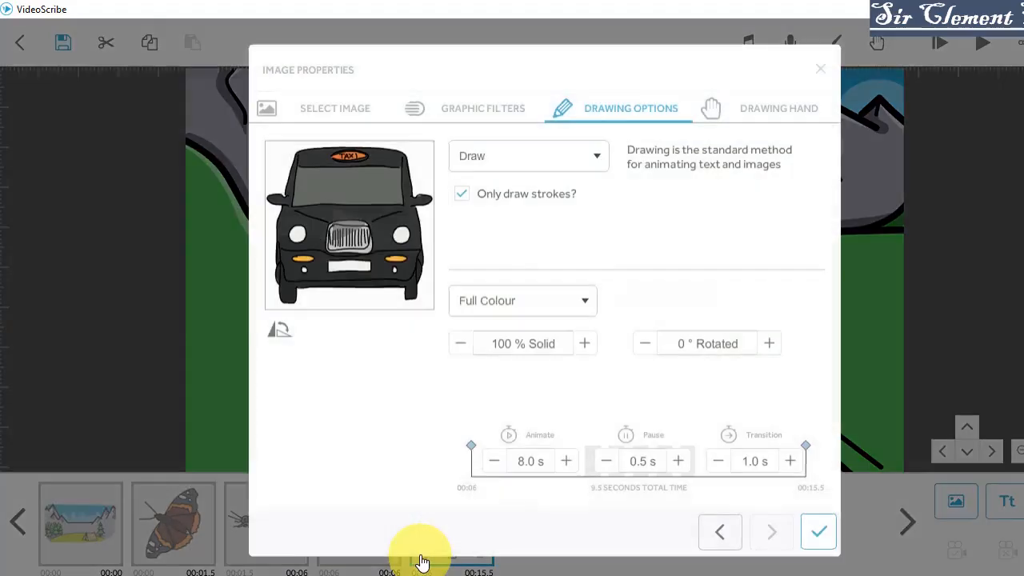
{"action": "left_click", "coordinate": [493, 461]}
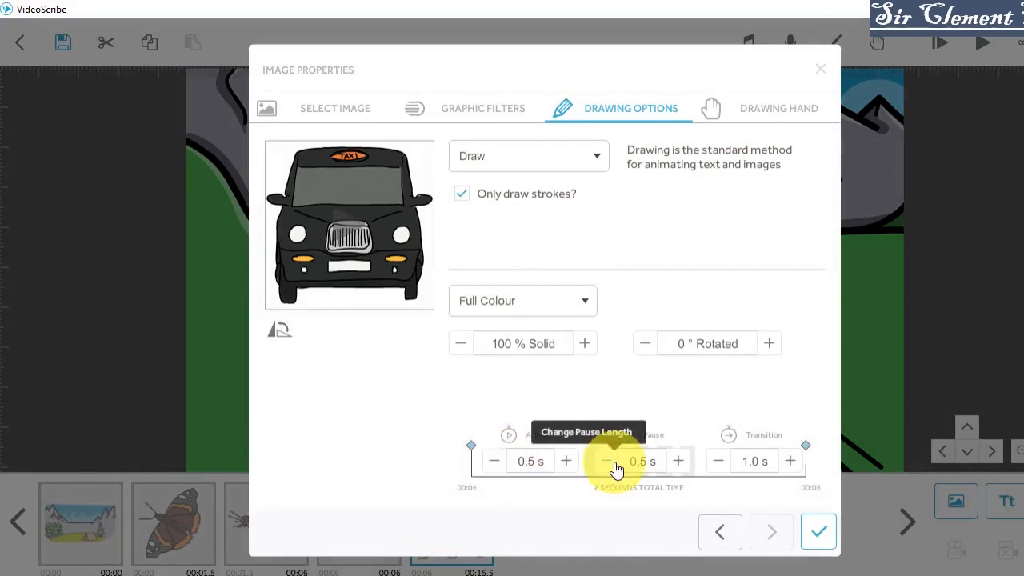
{"action": "left_click", "coordinate": [719, 468]}
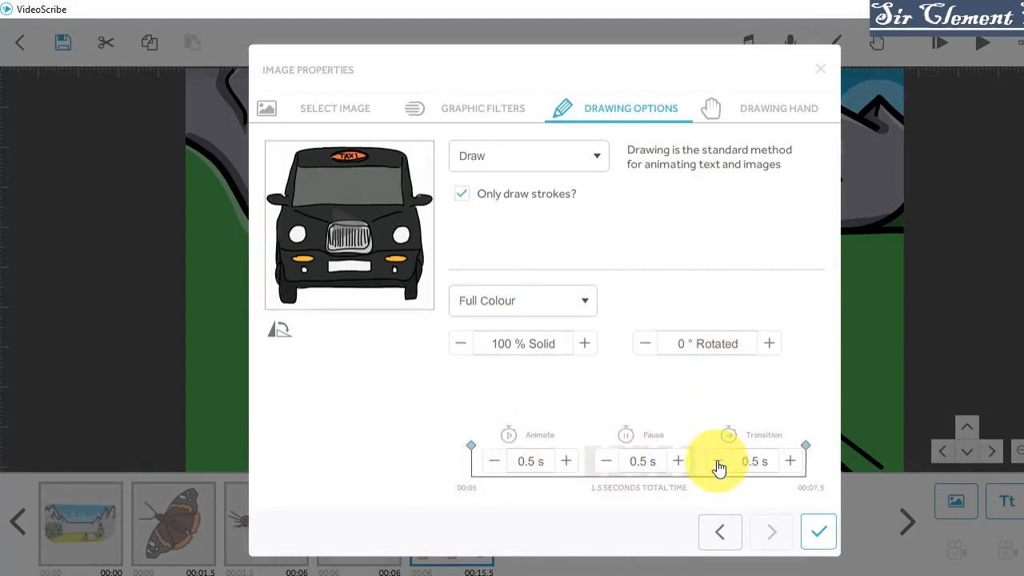
{"action": "left_click", "coordinate": [520, 160]}
{"action": "left_click", "coordinate": [485, 248]}
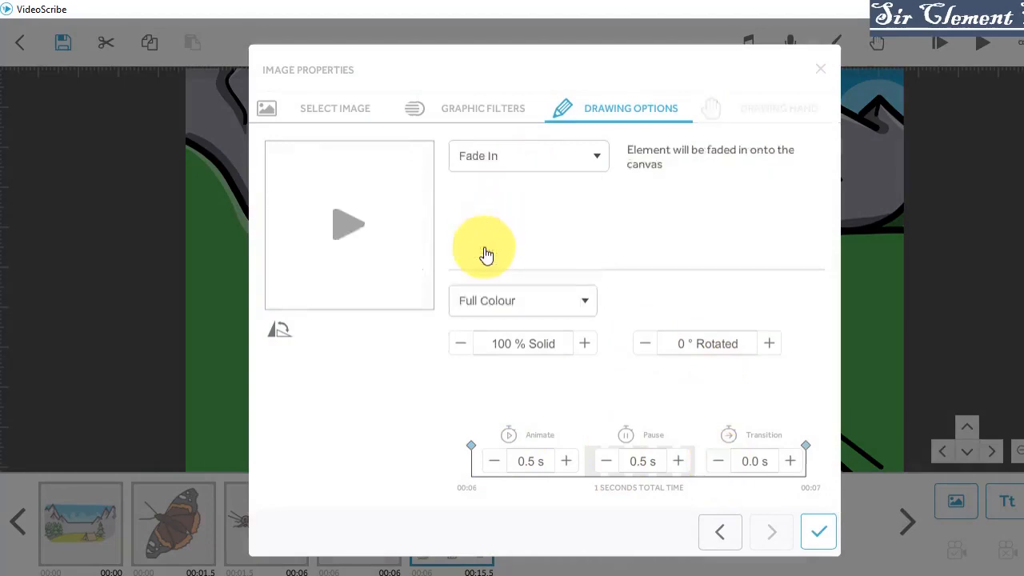
{"action": "left_click", "coordinate": [818, 532]}
Add a second, larger black taxi on the near part of the road and set its camera to the current position.
{"action": "left_click", "coordinate": [955, 502]}
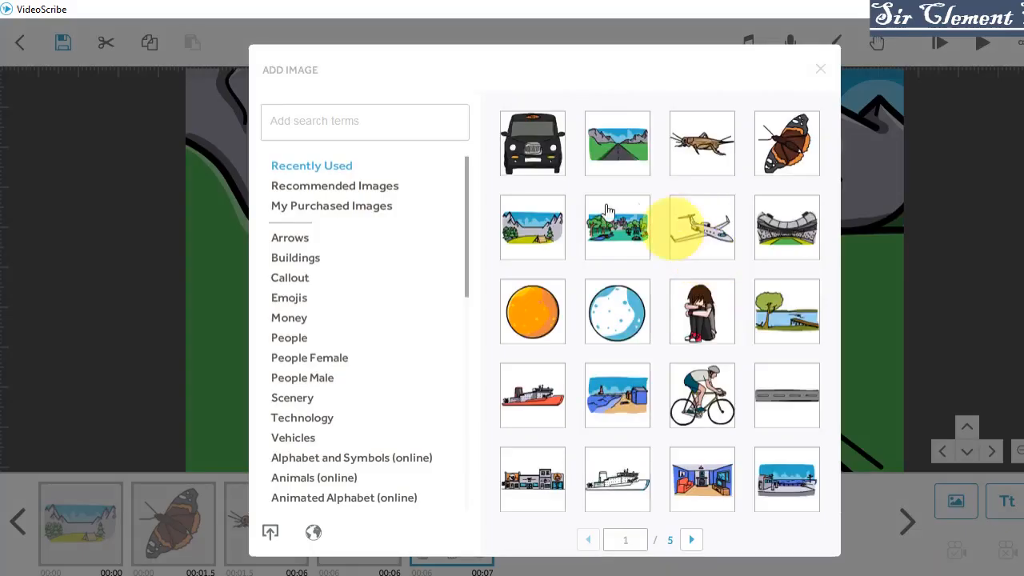
{"action": "left_click", "coordinate": [509, 169]}
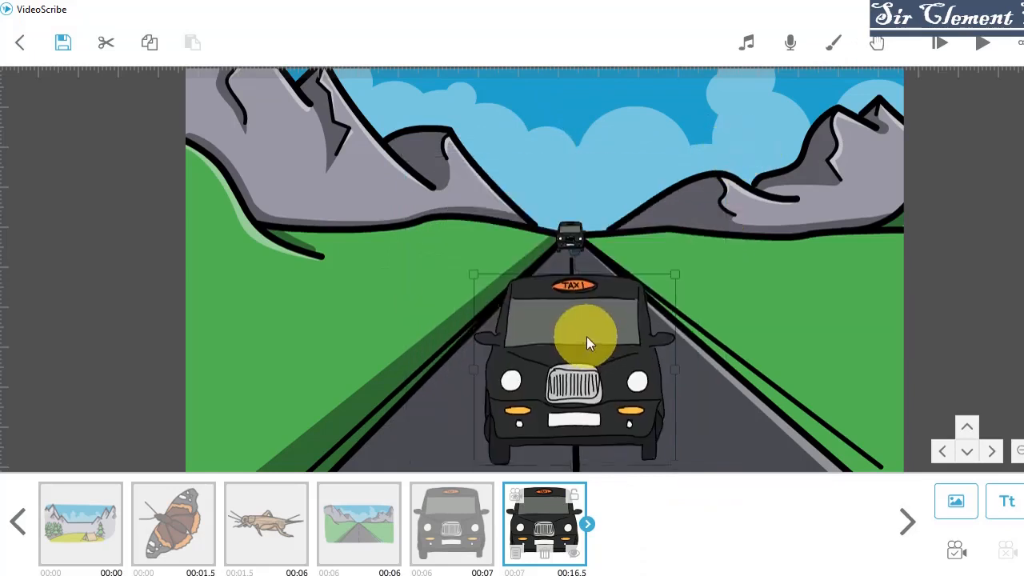
{"action": "left_click_drag", "start_coordinate": [586, 336], "coordinate": [593, 341]}
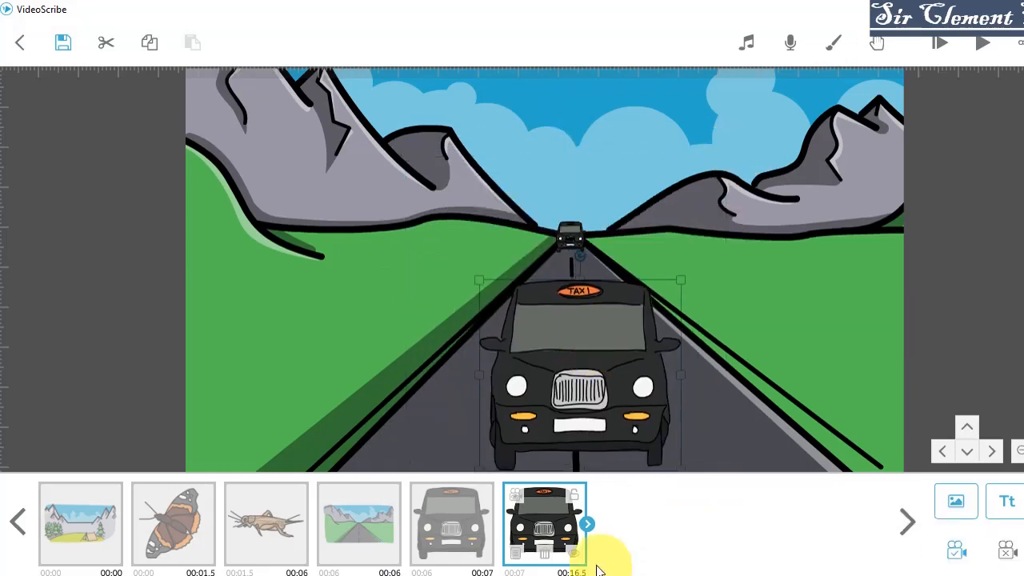
Set the large taxi's animation method to Morph, morphing from the small taxi image.
{"action": "left_click", "coordinate": [518, 550]}
{"action": "left_click", "coordinate": [592, 170]}
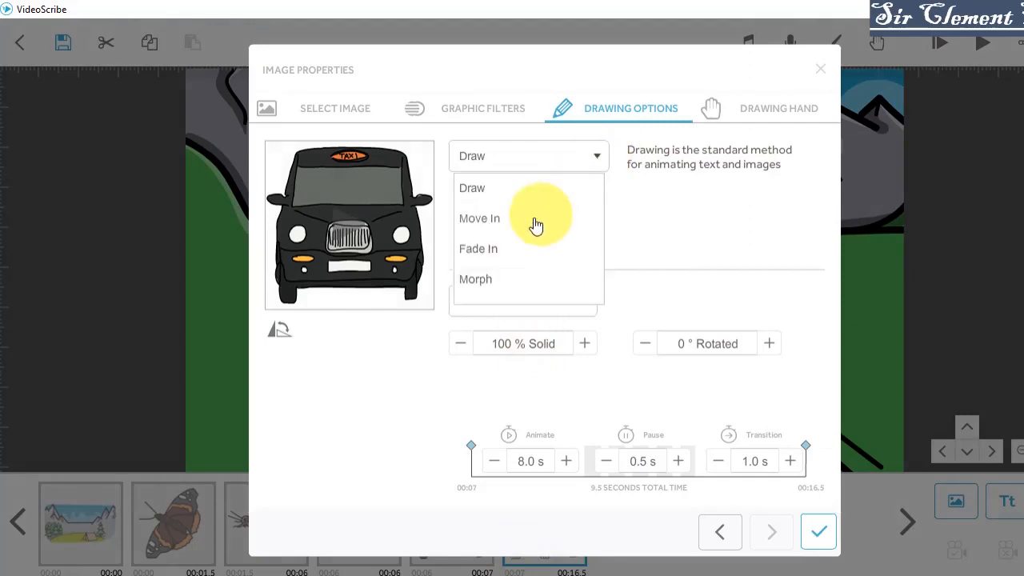
{"action": "left_click", "coordinate": [468, 276]}
{"action": "left_click", "coordinate": [724, 224]}
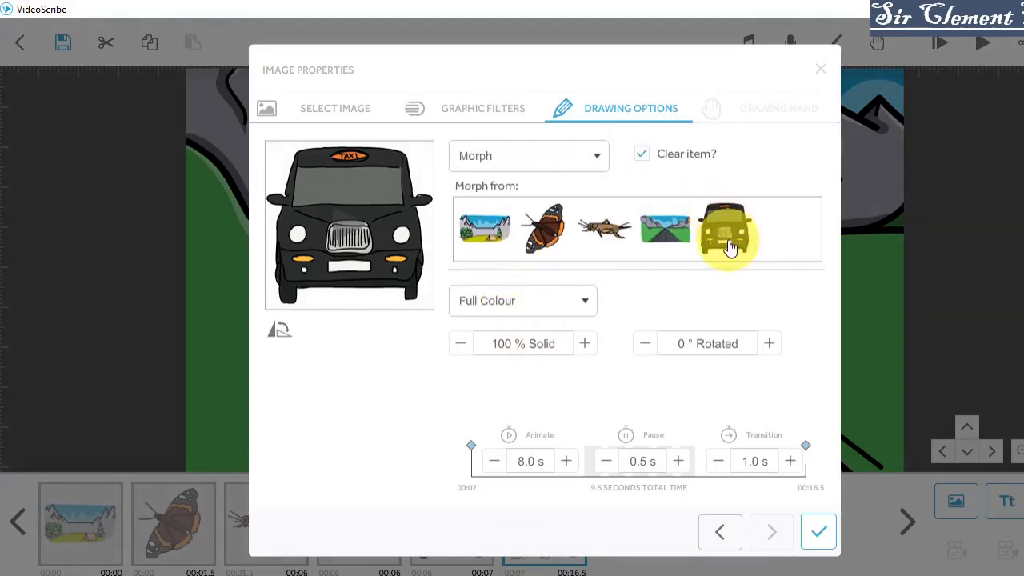
Set the large taxi's animate time to 3.0 s and its transition time to 0.0 s.
{"action": "left_click", "coordinate": [493, 461]}
{"action": "left_click", "coordinate": [493, 461]}
{"action": "left_click", "coordinate": [494, 462]}
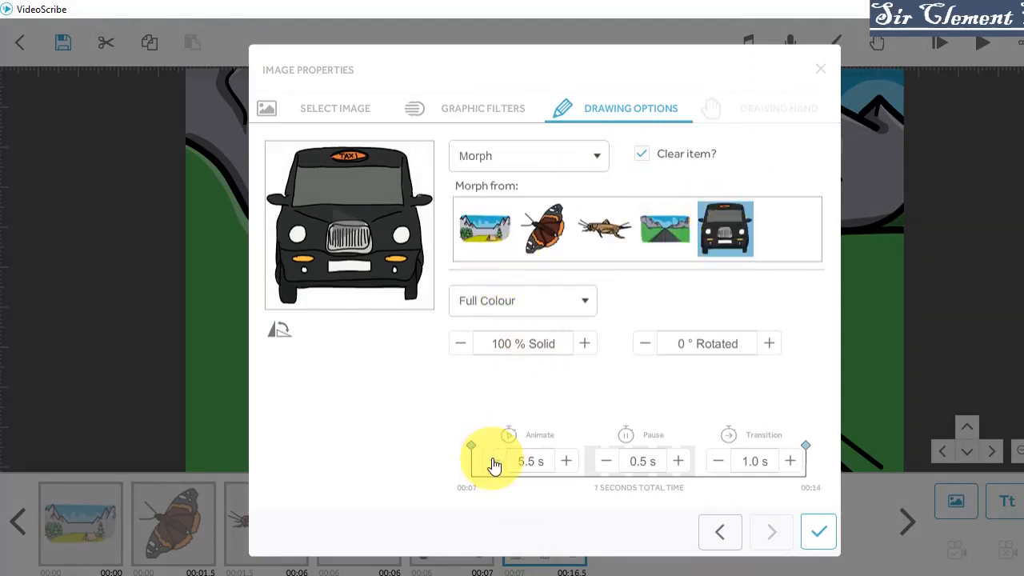
{"action": "left_click", "coordinate": [505, 462]}
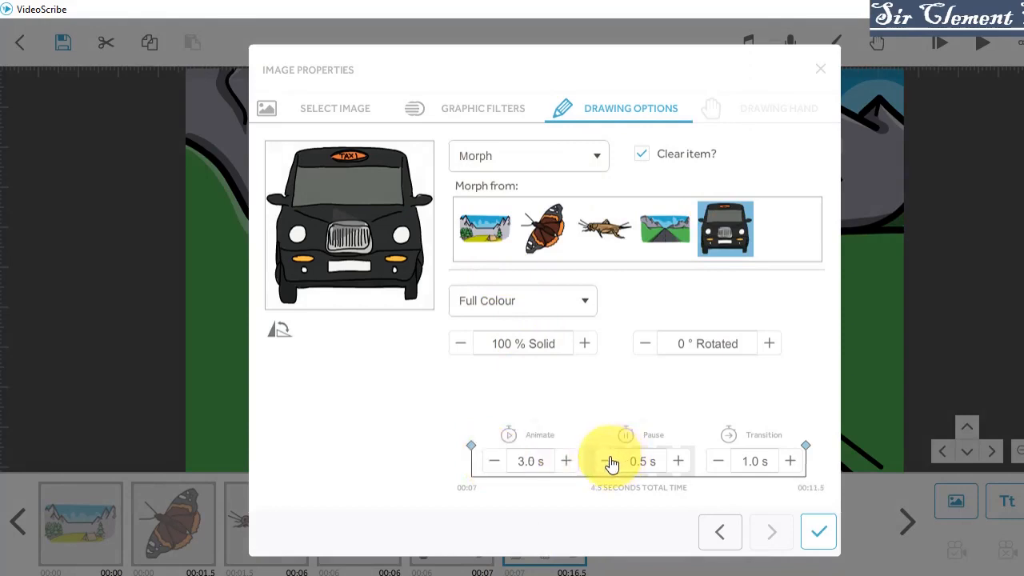
{"action": "left_click", "coordinate": [718, 461]}
{"action": "left_click", "coordinate": [718, 462]}
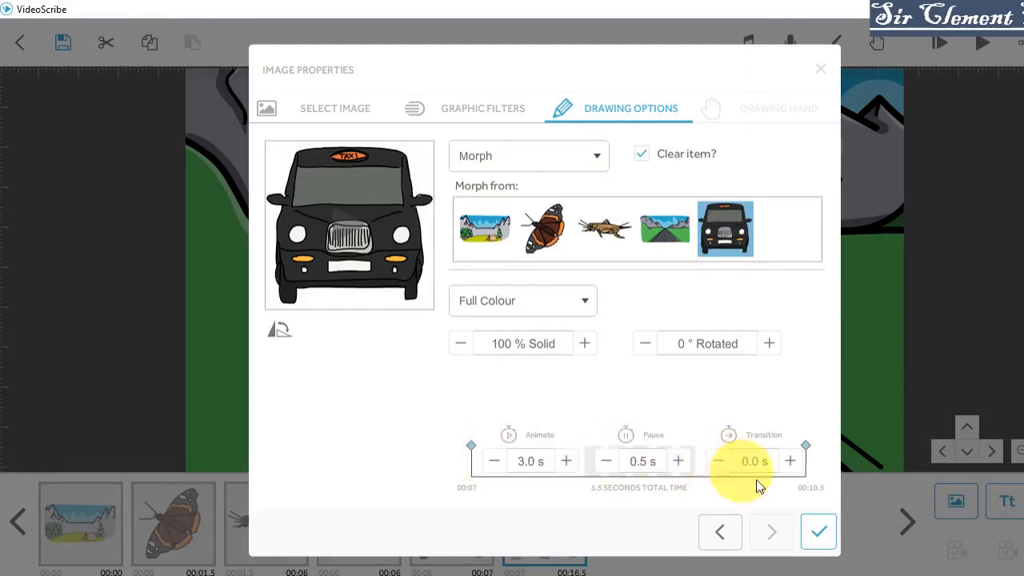
{"action": "left_click", "coordinate": [818, 531]}
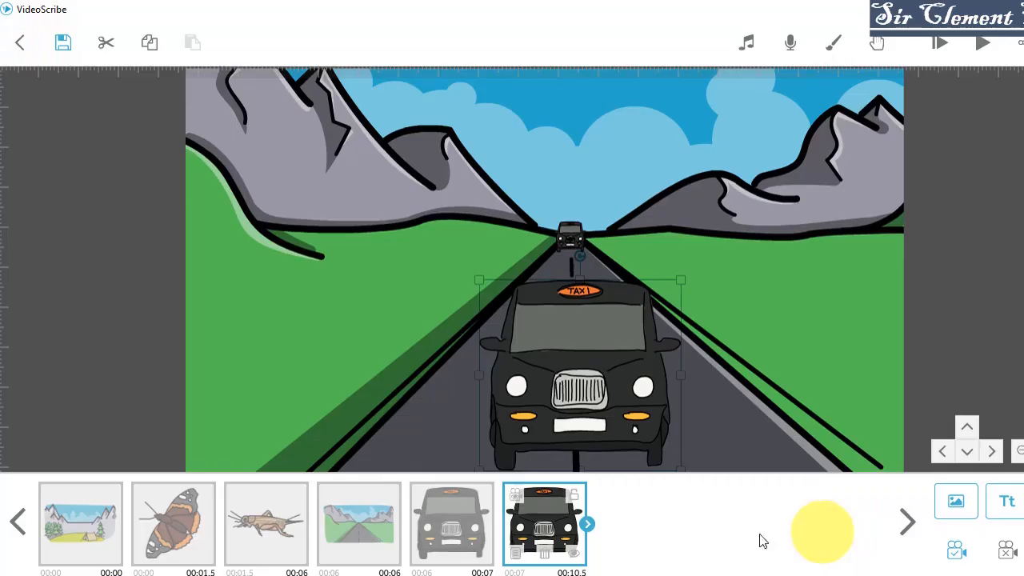
Clear the cameras of the road and both taxis, set them to the current position, and preview the scribe from the start.
{"action": "left_click", "coordinate": [454, 533]}
{"action": "left_click", "coordinate": [347, 528], "text": "ctrl"}
{"action": "left_click", "coordinate": [1006, 554]}
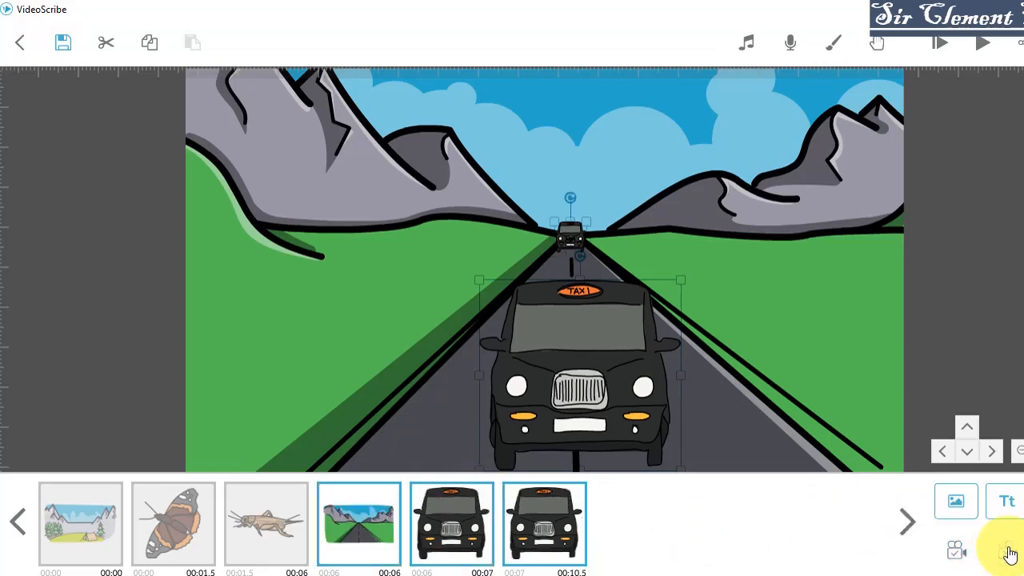
{"action": "left_click", "coordinate": [965, 550]}
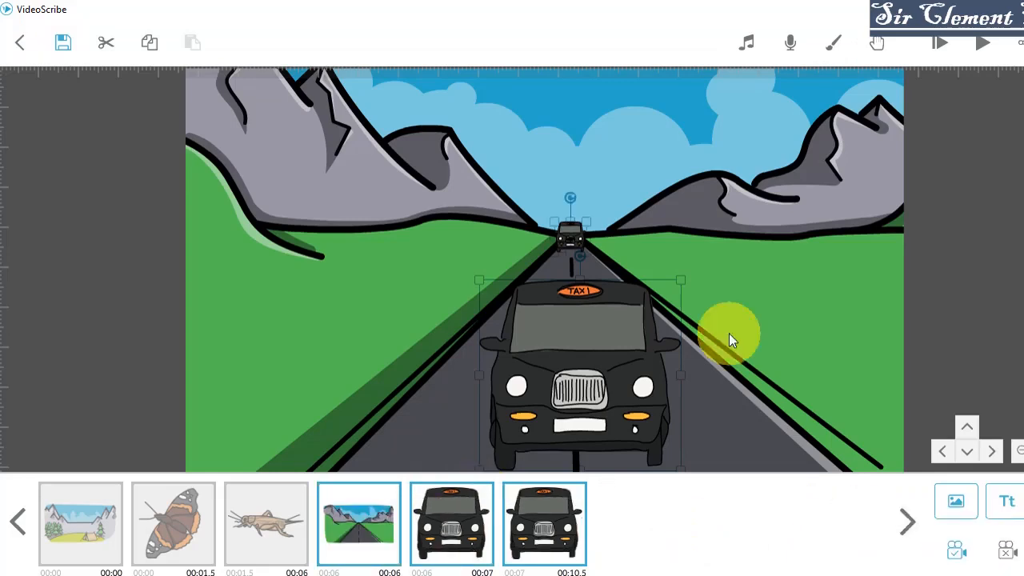
{"action": "left_click", "coordinate": [951, 45]}
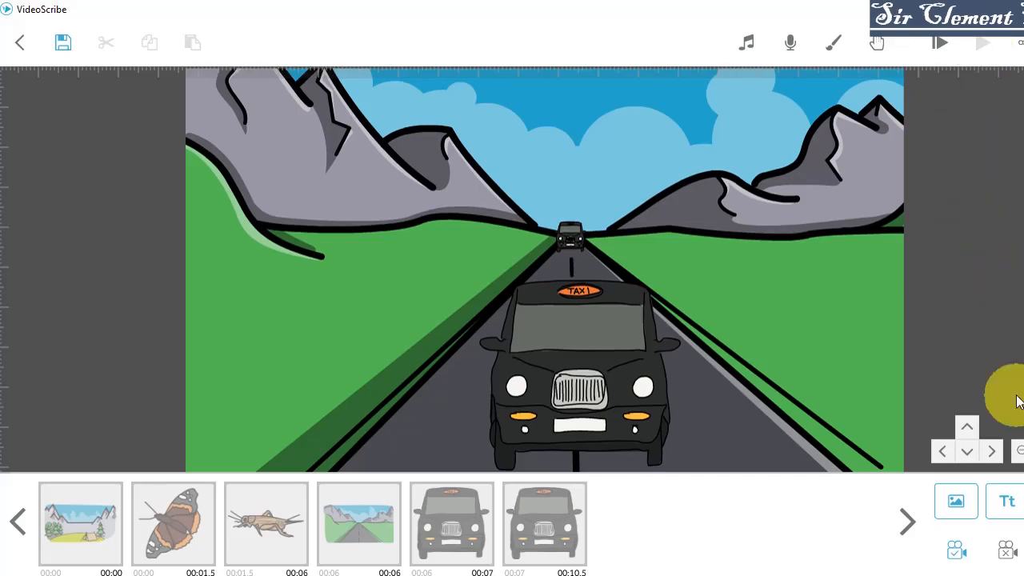
Add the stadium image on an empty part of the canvas and enlarge it to fill the view as a background.
{"action": "left_click", "coordinate": [966, 493]}
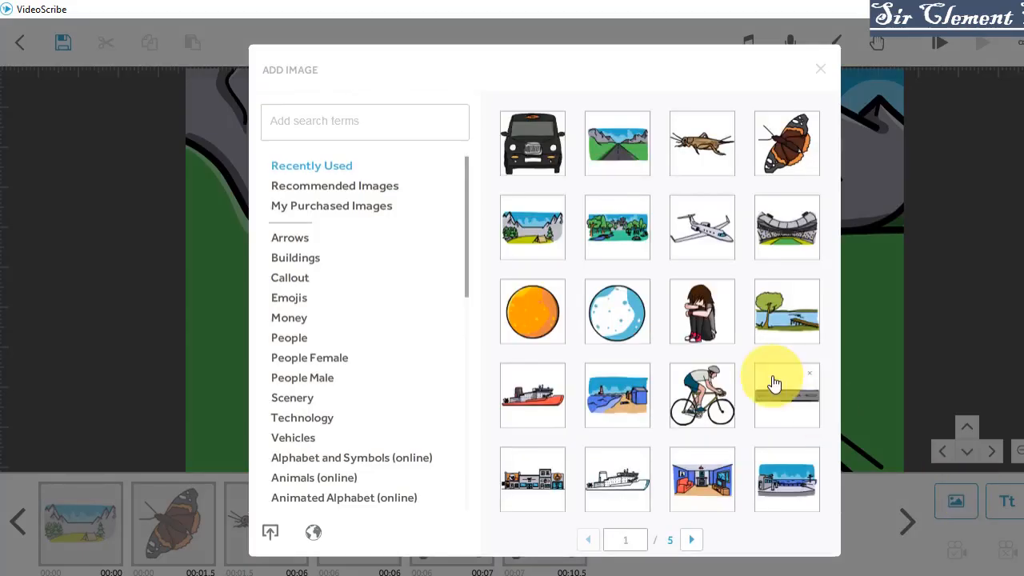
{"action": "left_click", "coordinate": [790, 217]}
{"action": "left_click_drag", "start_coordinate": [608, 240], "coordinate": [731, 221]}
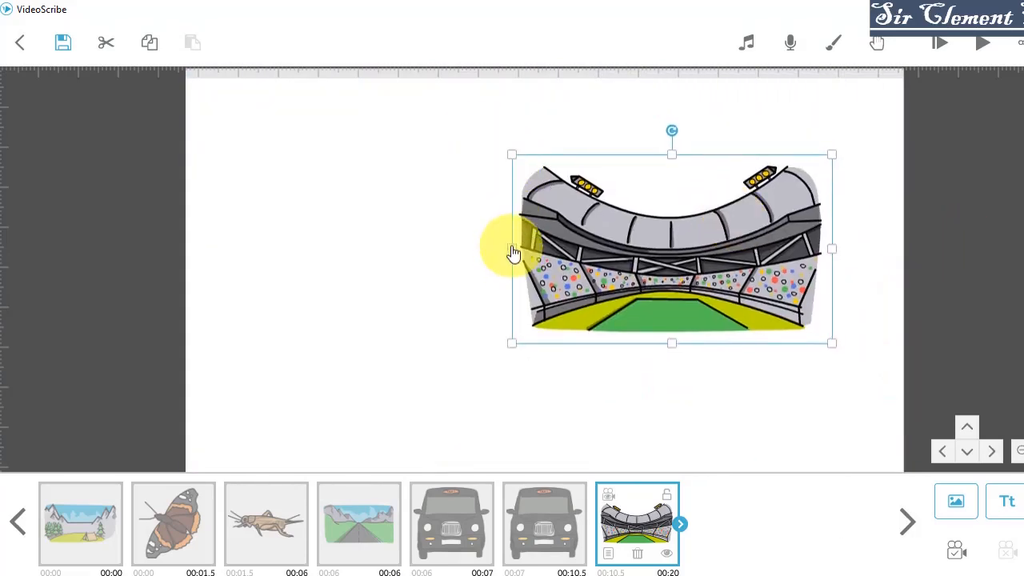
{"action": "left_click_drag", "start_coordinate": [512, 248], "coordinate": [365, 251]}
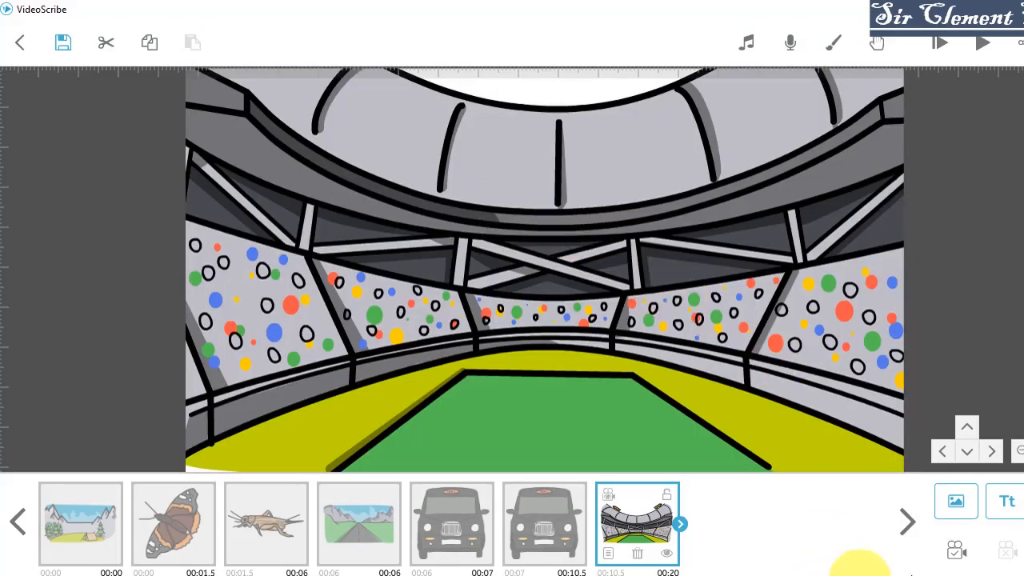
Set the stadium to Fade In with animate, pause and transition times of 0.0 s.
{"action": "left_click", "coordinate": [610, 552]}
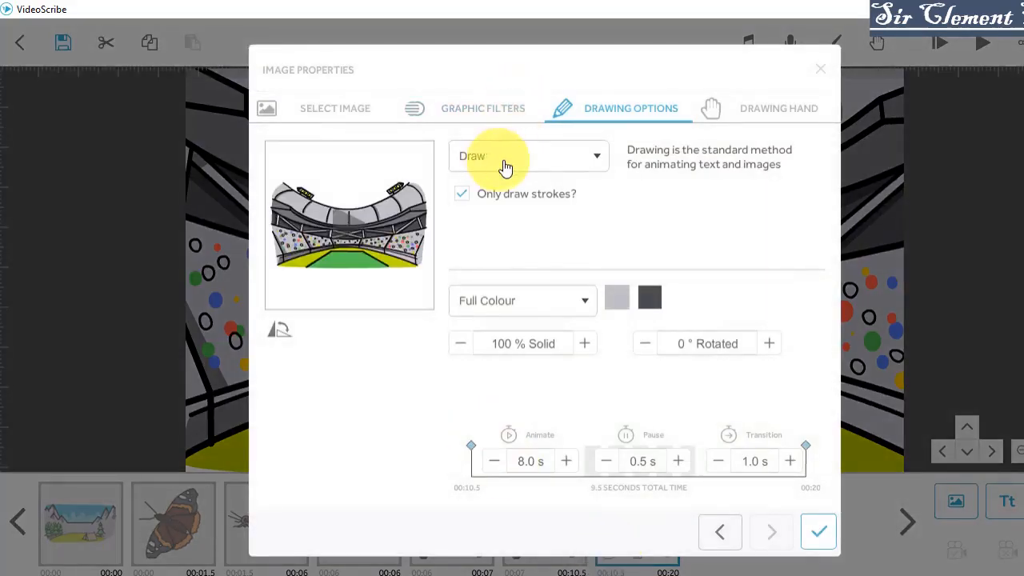
{"action": "left_click", "coordinate": [544, 158]}
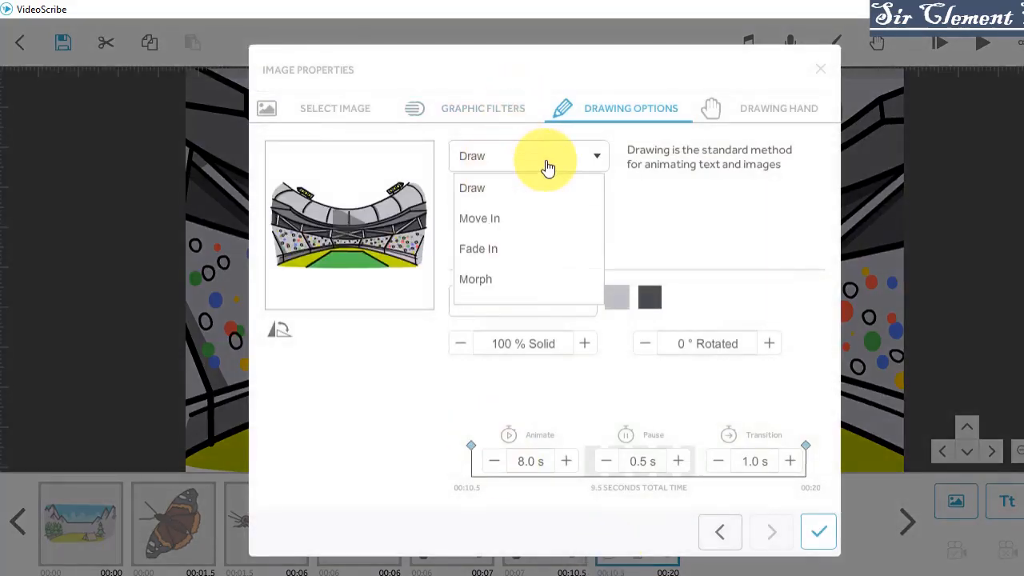
{"action": "left_click", "coordinate": [478, 249]}
{"action": "left_click", "coordinate": [491, 462]}
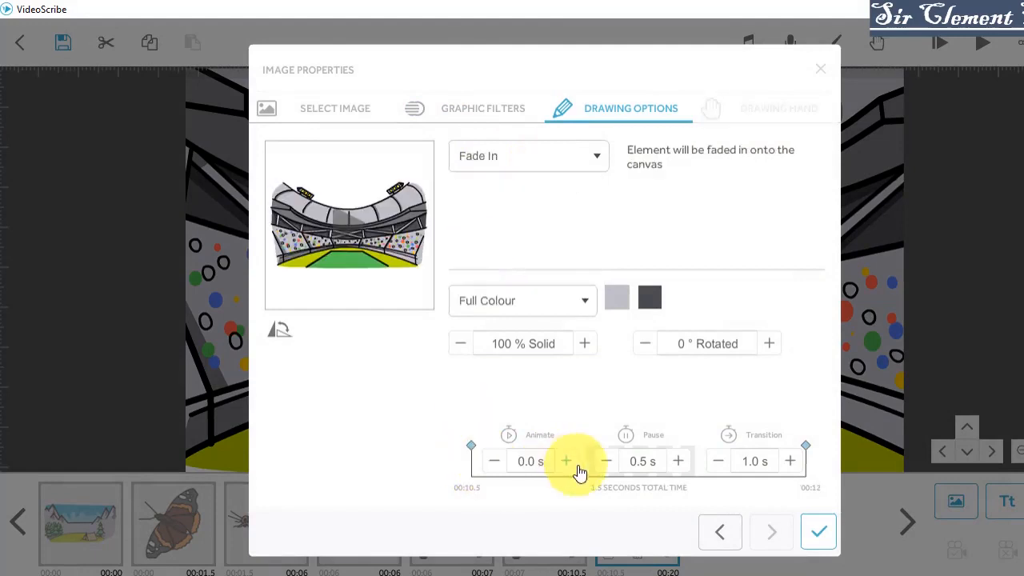
{"action": "left_click", "coordinate": [607, 464]}
{"action": "left_click", "coordinate": [719, 464]}
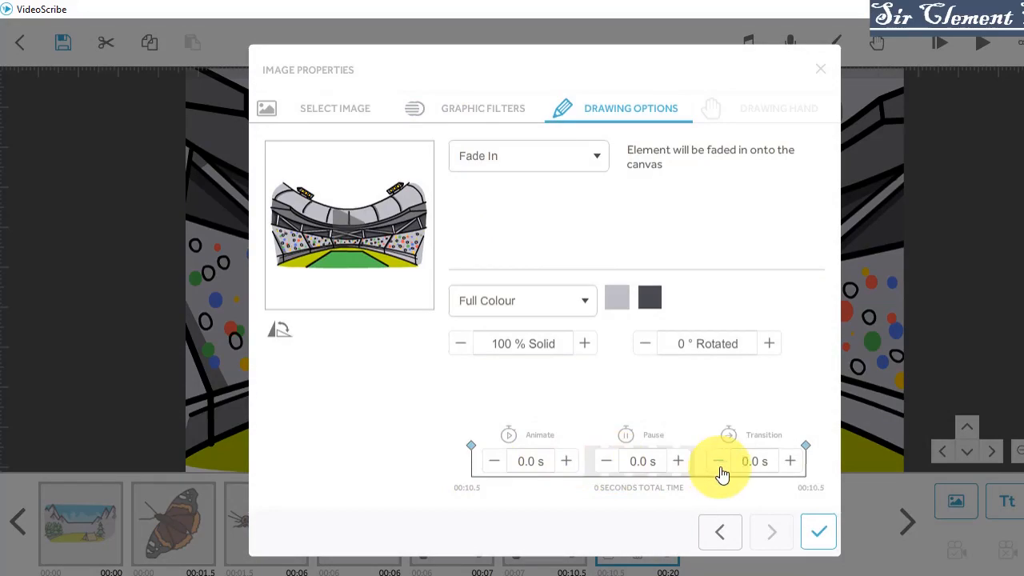
{"action": "left_click", "coordinate": [818, 531]}
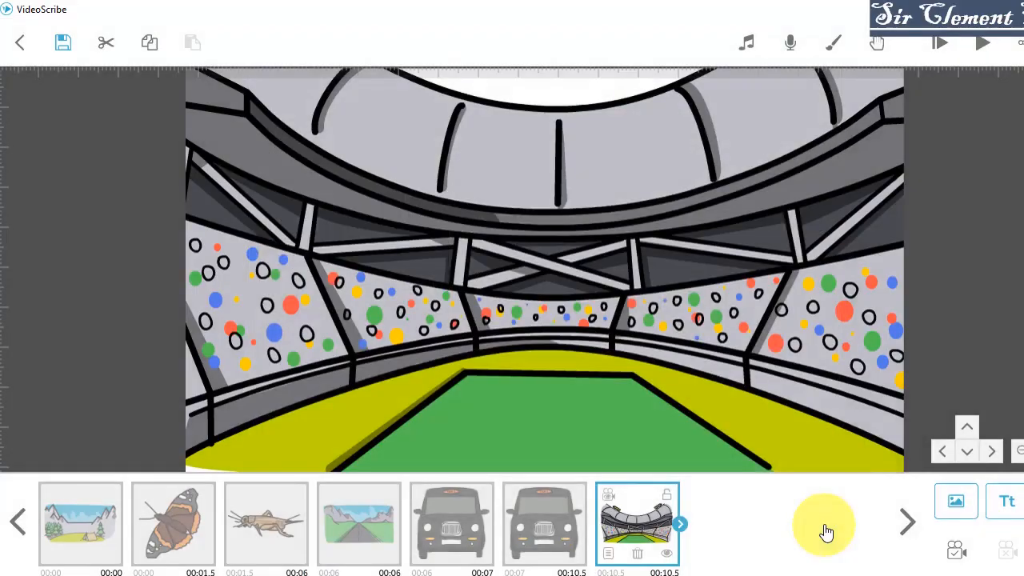
Add the airplane image, shrink it and place it over the upper-left stands of the stadium.
{"action": "left_click", "coordinate": [959, 507]}
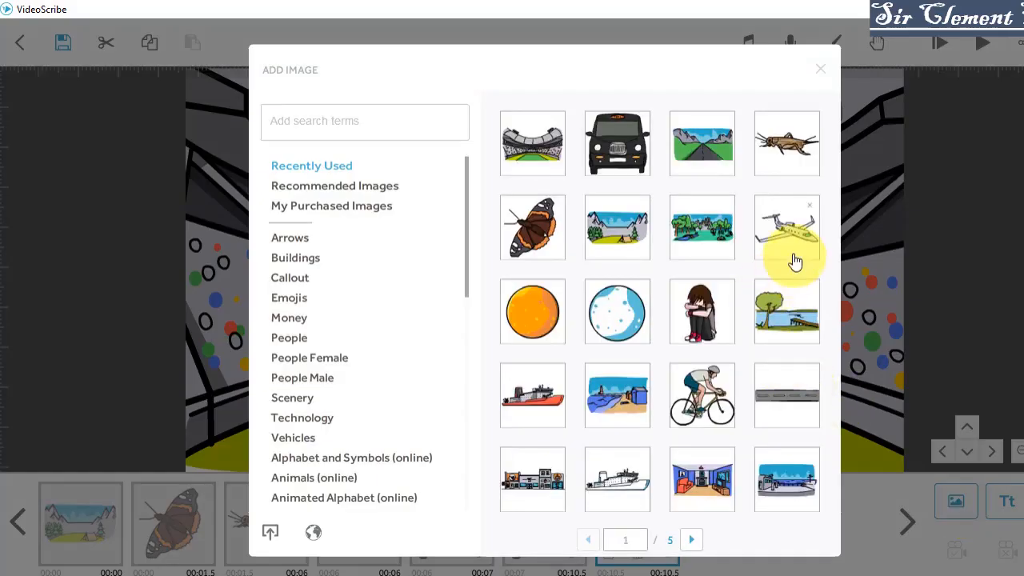
{"action": "left_click", "coordinate": [794, 257]}
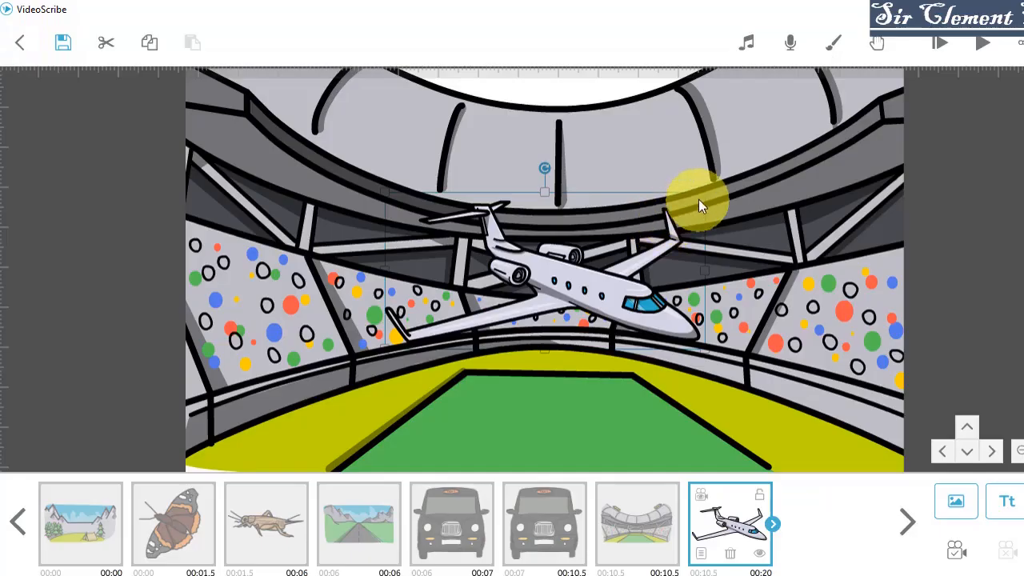
{"action": "left_click_drag", "start_coordinate": [707, 197], "coordinate": [294, 90]}
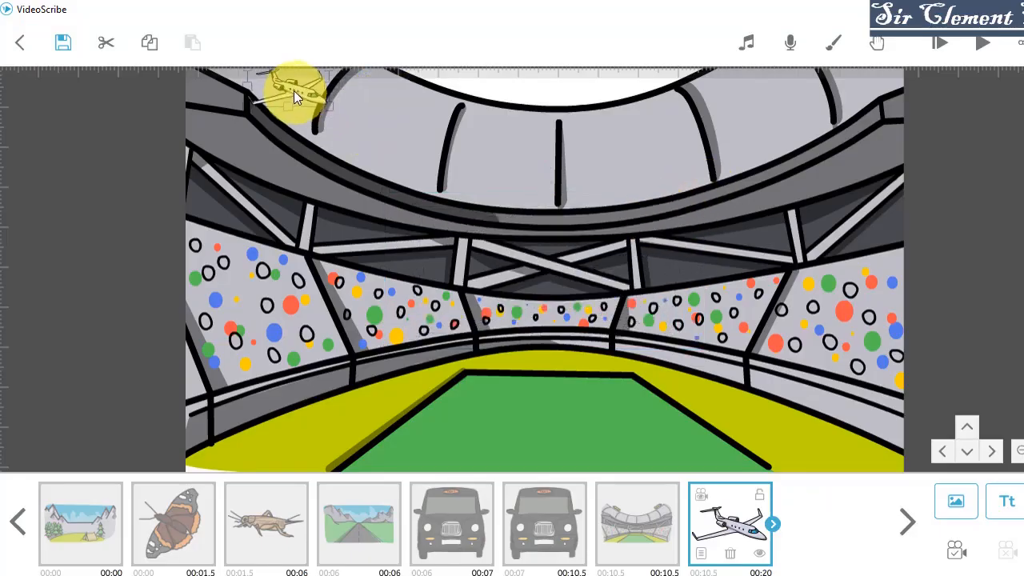
Set the small airplane's animate time to 1.0 s and its transition time to 0.0 s.
{"action": "left_click", "coordinate": [700, 558]}
{"action": "left_click", "coordinate": [487, 461]}
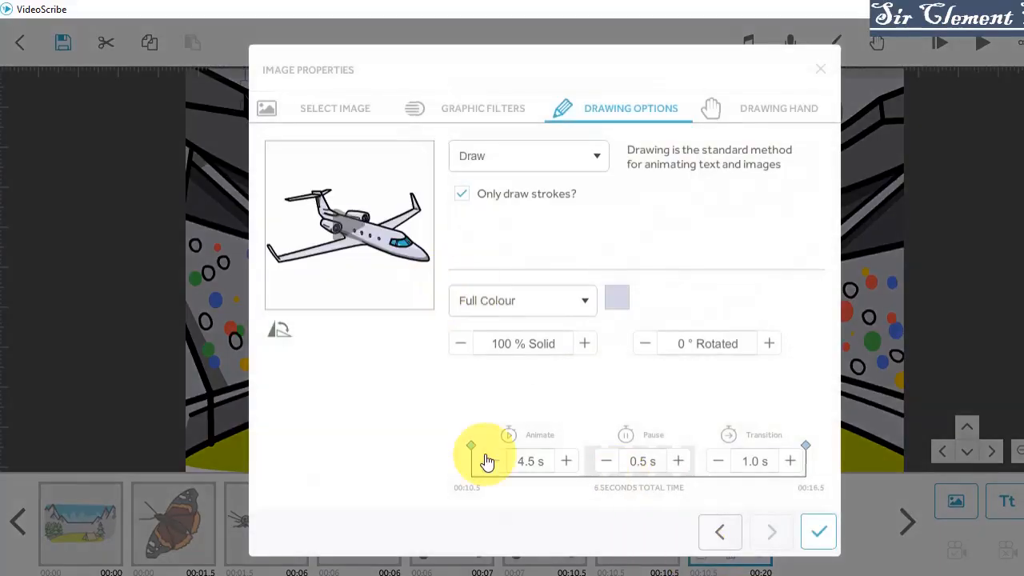
{"action": "left_click", "coordinate": [487, 461]}
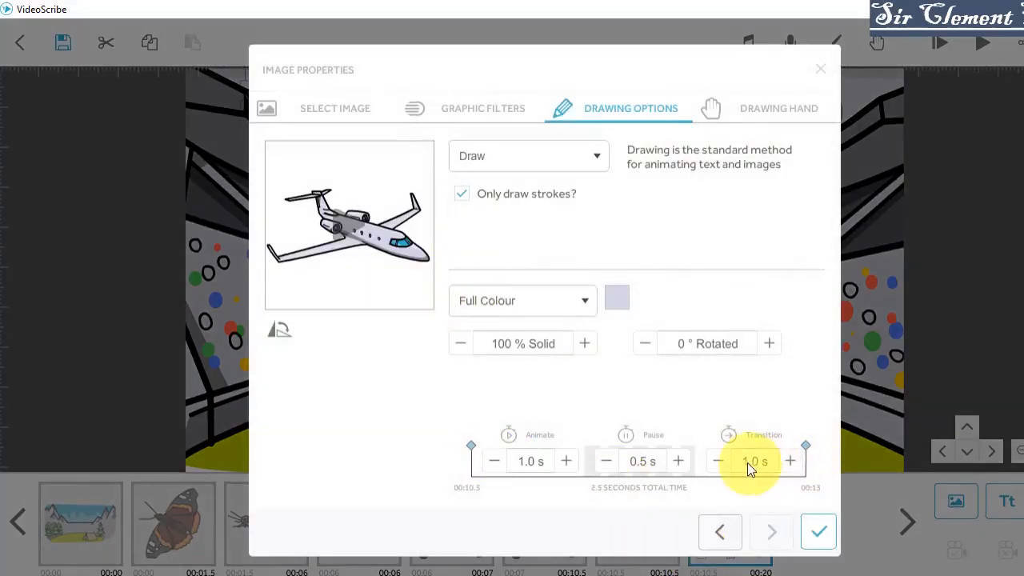
{"action": "double_click", "coordinate": [717, 461]}
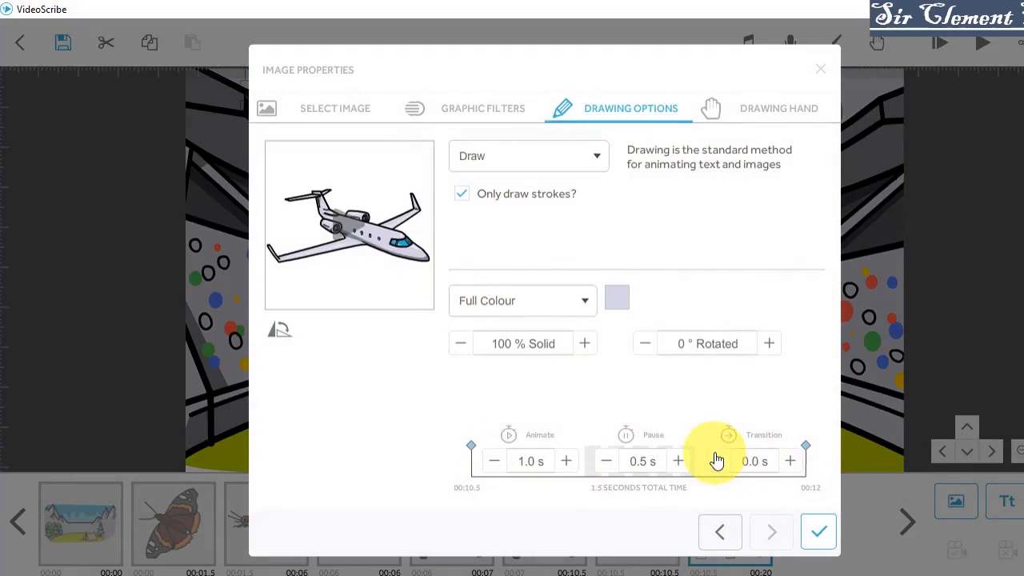
{"action": "left_click", "coordinate": [819, 529]}
Add a second, larger airplane over the stadium pitch and set it to Morph from the small airplane.
{"action": "left_click", "coordinate": [954, 504]}
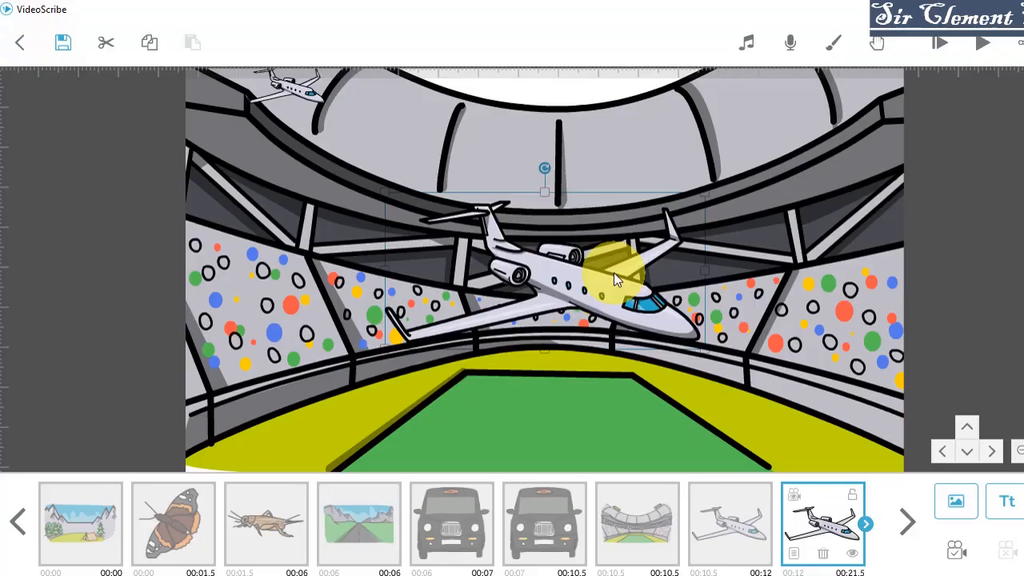
{"action": "mouse_move", "coordinate": [613, 271]}
{"action": "left_mouse_down"}
{"action": "mouse_move", "coordinate": [625, 365]}
{"action": "mouse_move", "coordinate": [675, 398]}
{"action": "left_mouse_up"}
{"action": "left_click", "coordinate": [795, 553]}
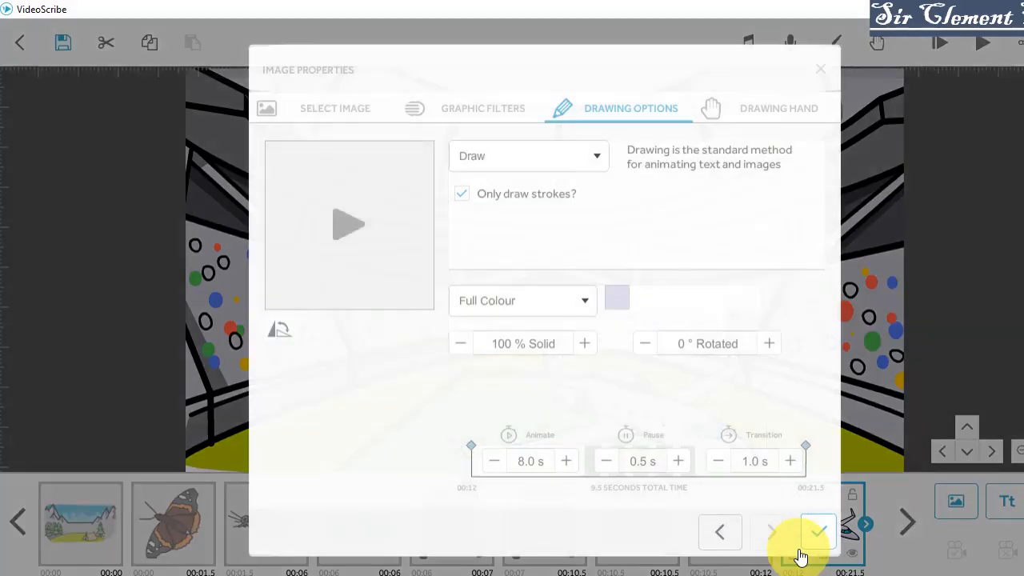
{"action": "left_click", "coordinate": [528, 156]}
{"action": "left_click", "coordinate": [488, 276]}
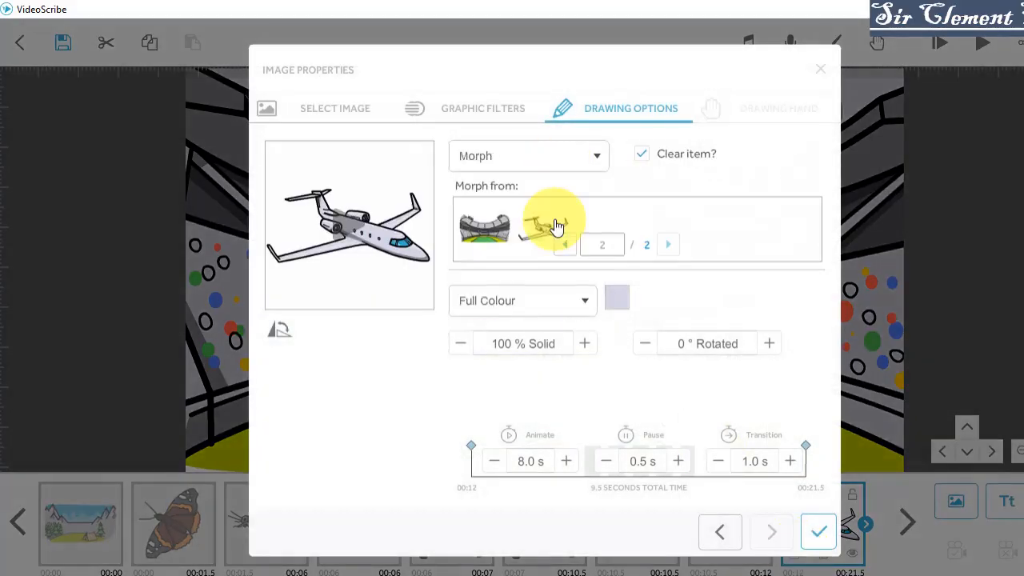
{"action": "left_click", "coordinate": [556, 227]}
Set the large airplane's animate time to 3.0 s and its transition time to 0.0 s.
{"action": "left_click", "coordinate": [496, 461]}
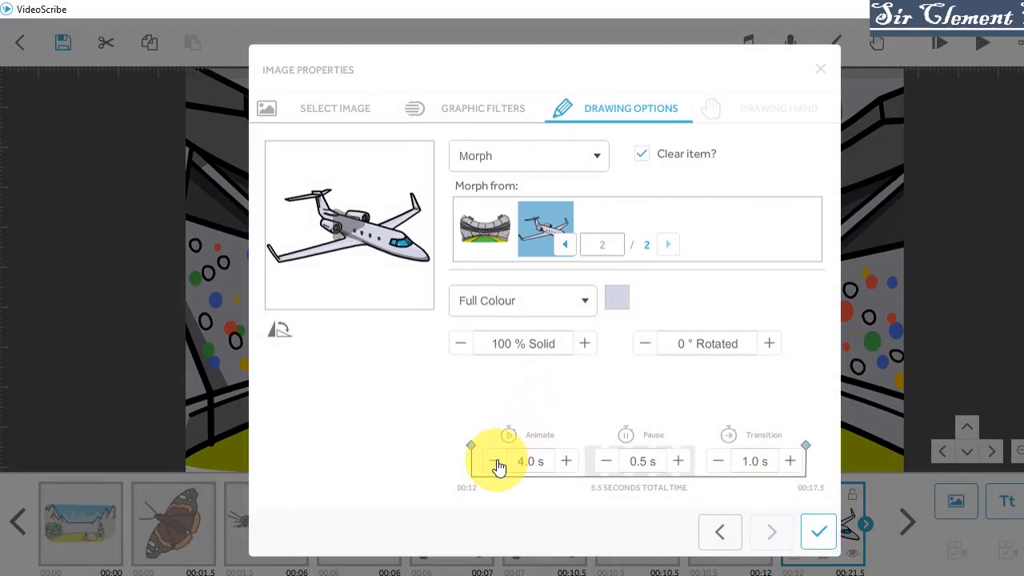
{"action": "left_click", "coordinate": [495, 461]}
{"action": "left_click", "coordinate": [495, 462]}
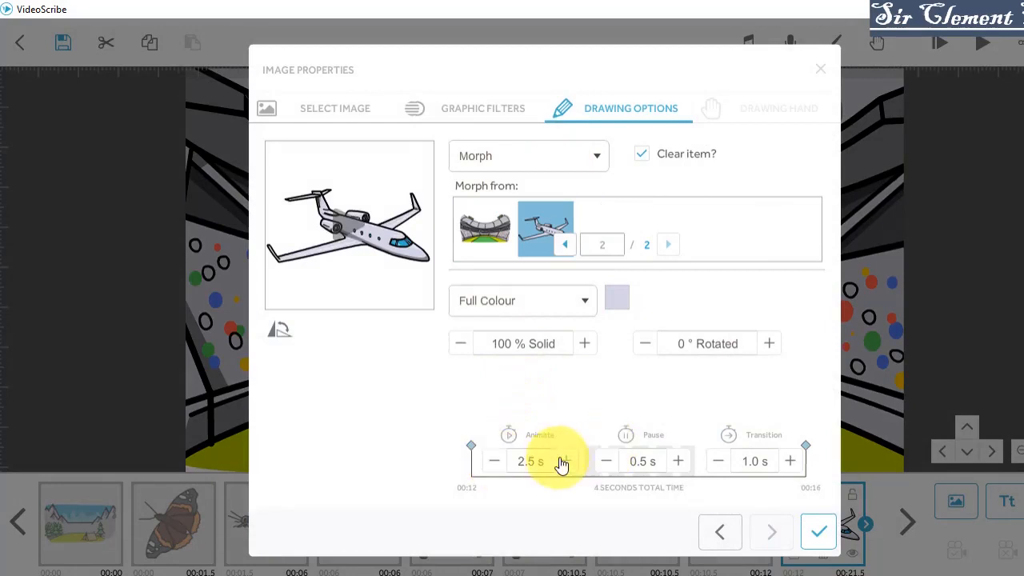
{"action": "left_click", "coordinate": [720, 462]}
{"action": "left_click", "coordinate": [720, 461]}
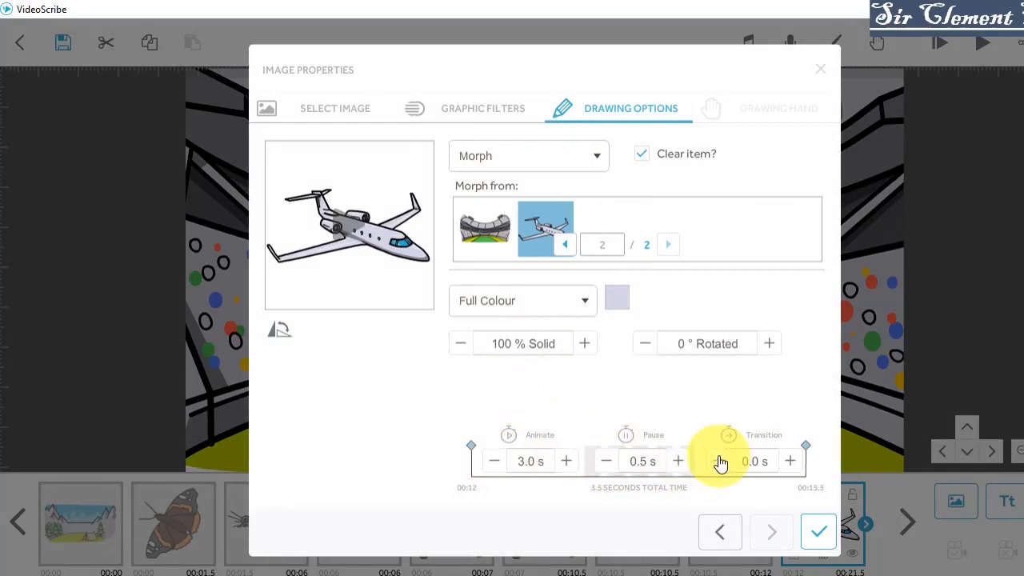
{"action": "left_click", "coordinate": [818, 532]}
Change the small airplane's animation method from Draw to Fade In.
{"action": "double_click", "coordinate": [697, 547]}
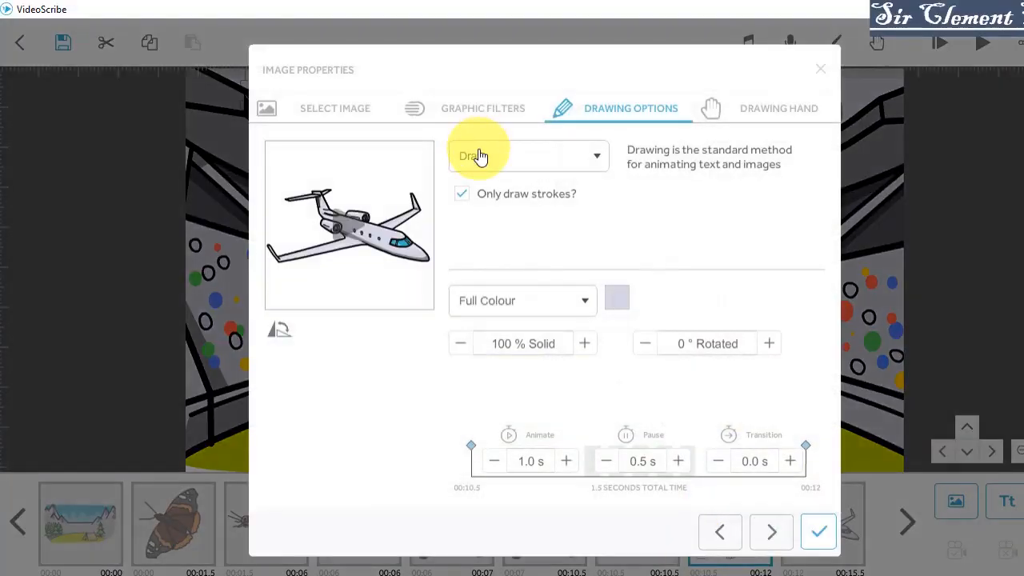
{"action": "left_click", "coordinate": [480, 156]}
{"action": "left_click", "coordinate": [478, 247]}
{"action": "left_click", "coordinate": [820, 531]}
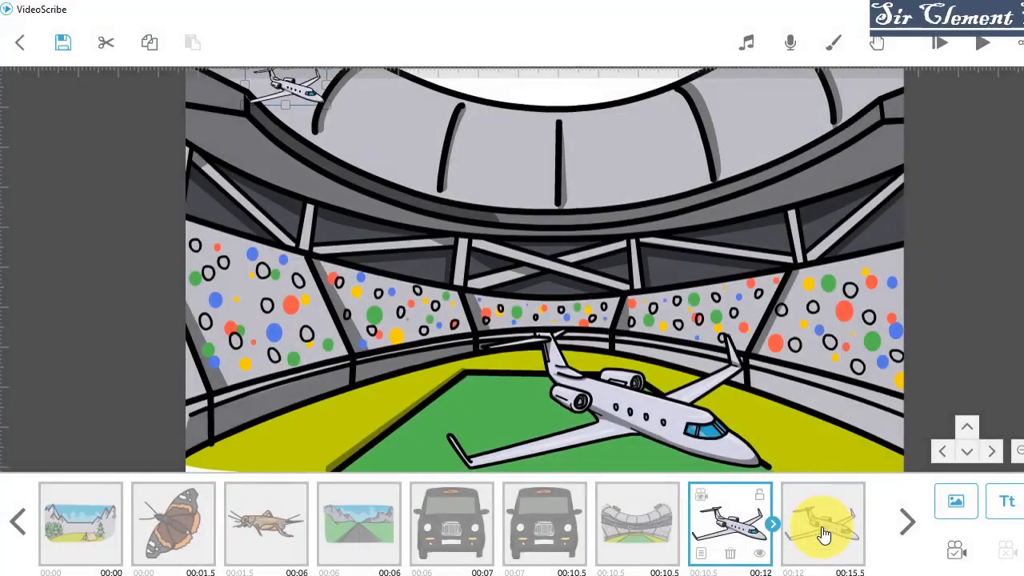
Set the camera of the stadium and both airplanes to the current position and preview the whole scribe from the start.
{"action": "left_click", "coordinate": [640, 523], "text": "ctrl"}
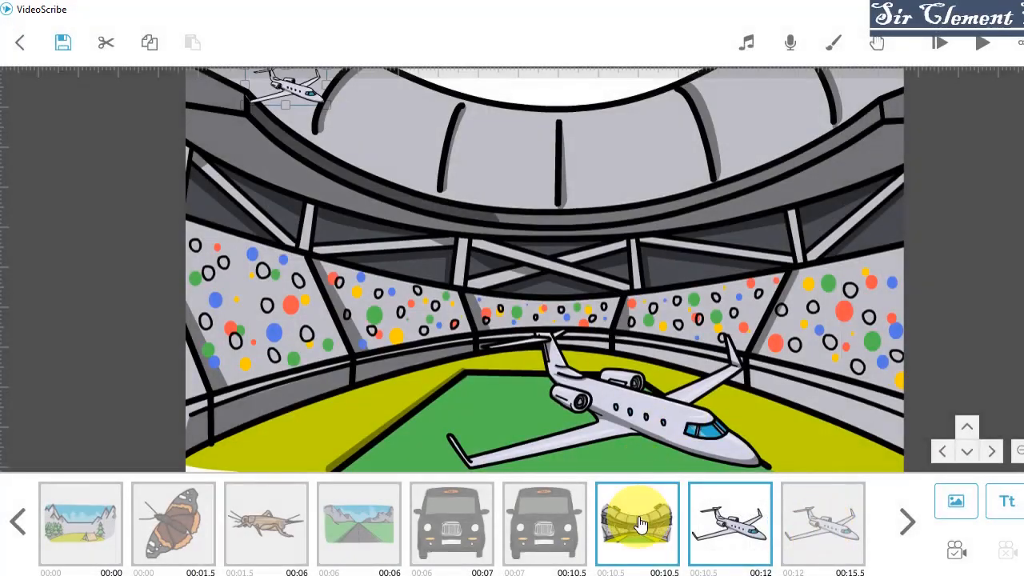
{"action": "left_click", "coordinate": [800, 519], "text": "ctrl"}
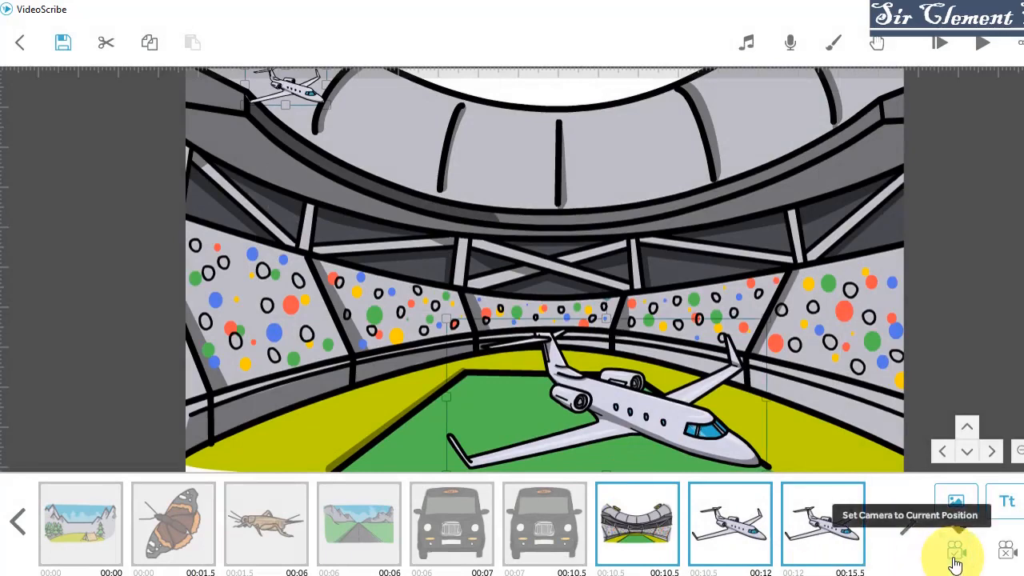
{"action": "left_click", "coordinate": [983, 45]}
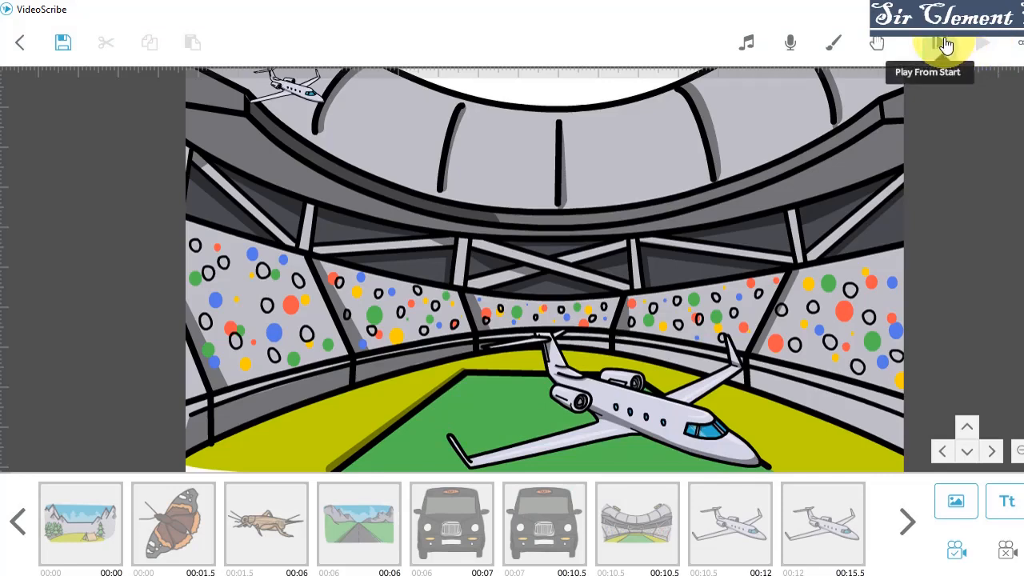
{"action": "left_click", "coordinate": [946, 46]}
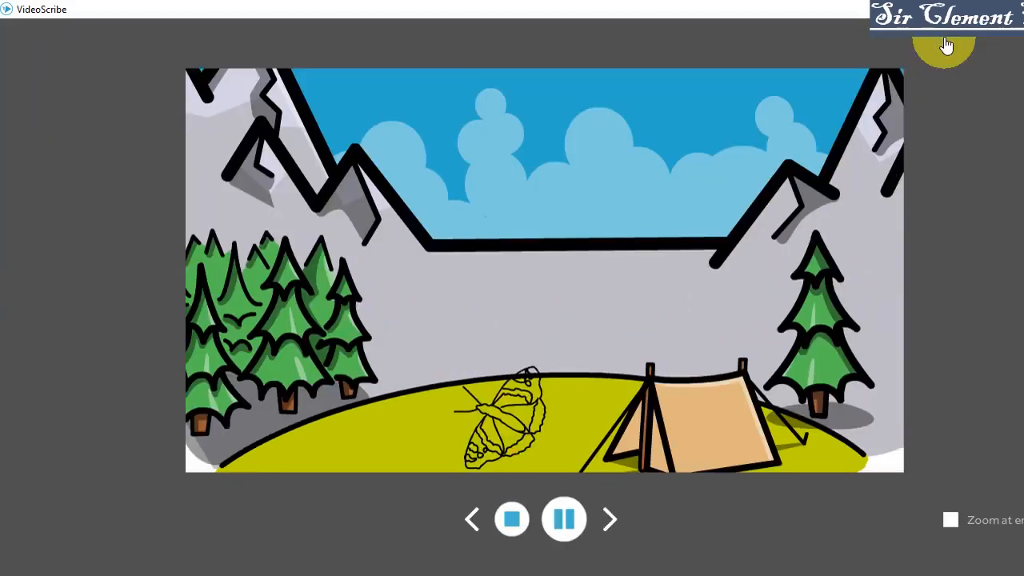